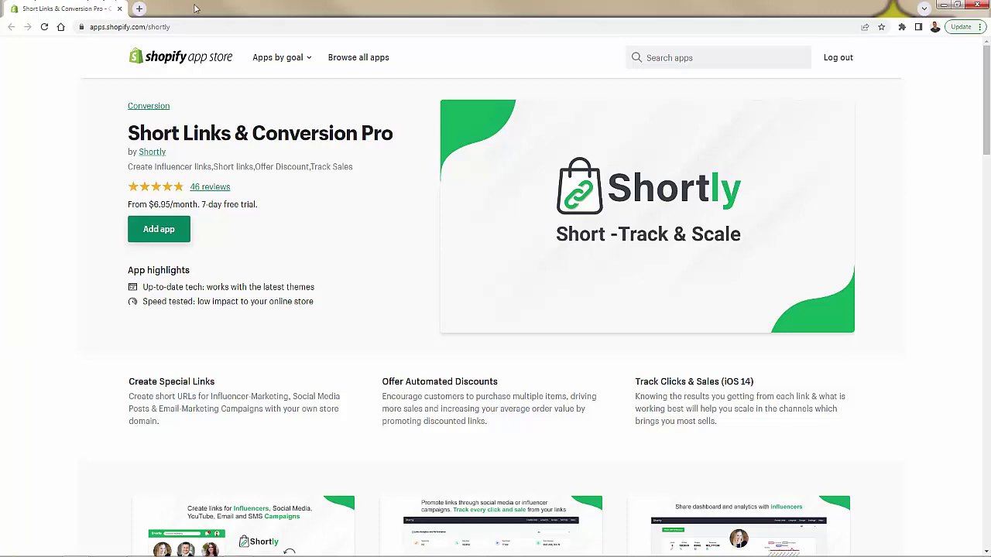
# Step: Read through the five-star customer reviews of the Short Links & Conversion Pro app
pyautogui.scroll(-1, 251, 403)
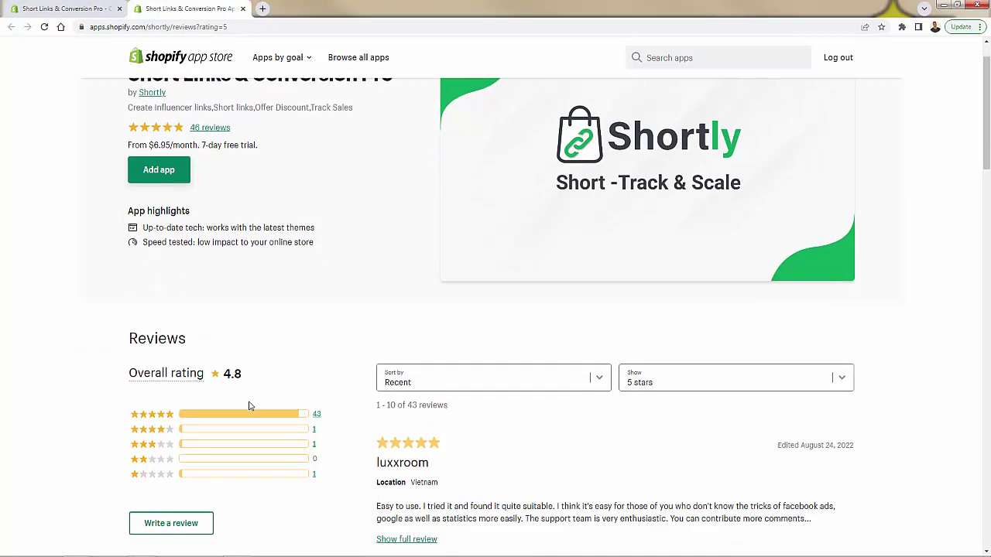
pyautogui.scroll(-4, 506, 446)
pyautogui.scroll(-6, 505, 447)
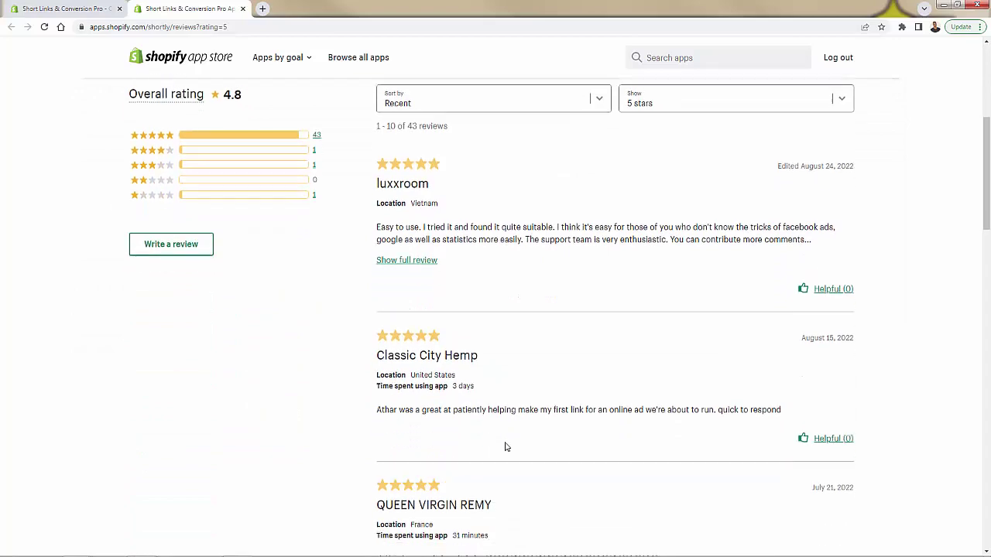
pyautogui.scroll(-6, 506, 446)
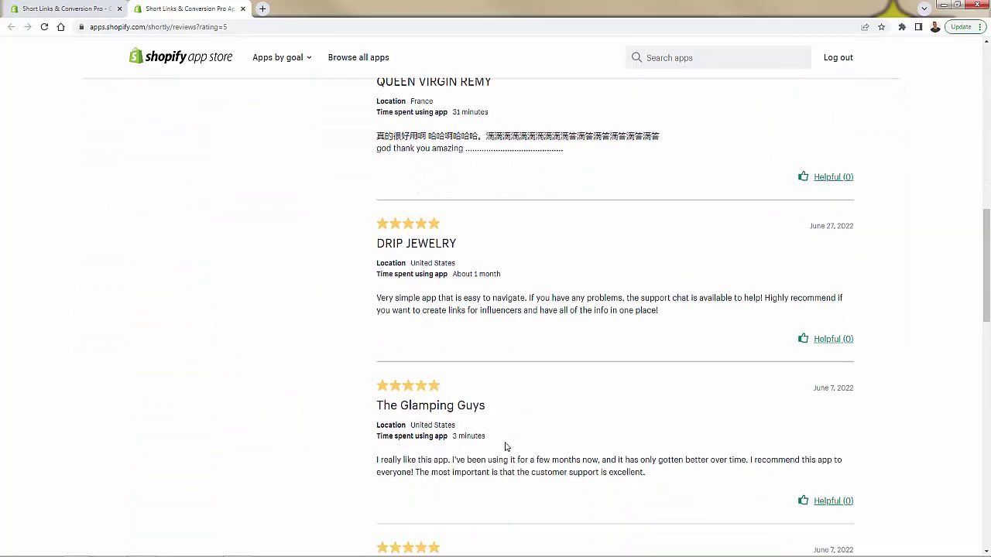
pyautogui.scroll(-2, 506, 447)
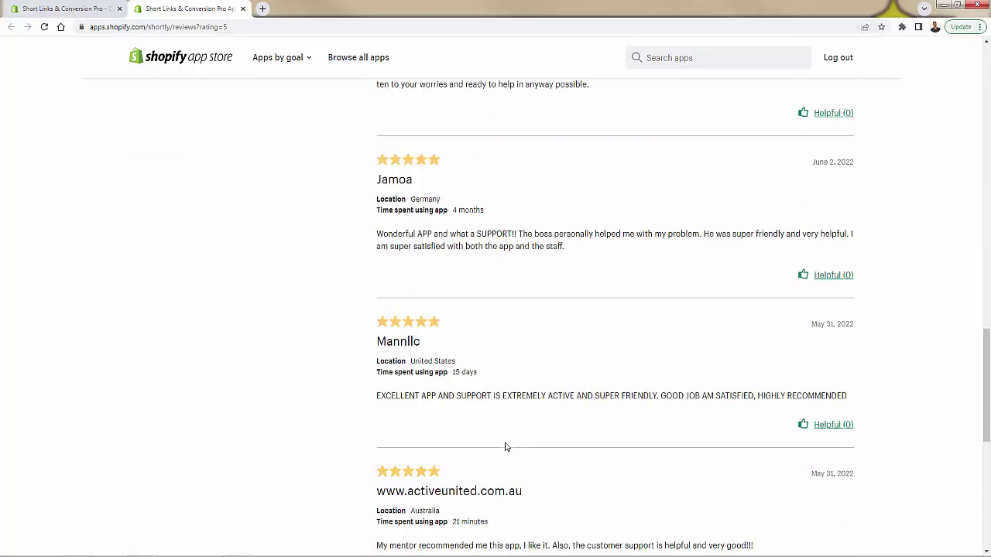
# Step: Return to the Short Links & Conversion Pro listing and examine its feature summaries on special links, automated discounts and click tracking
pyautogui.click(31, 7)
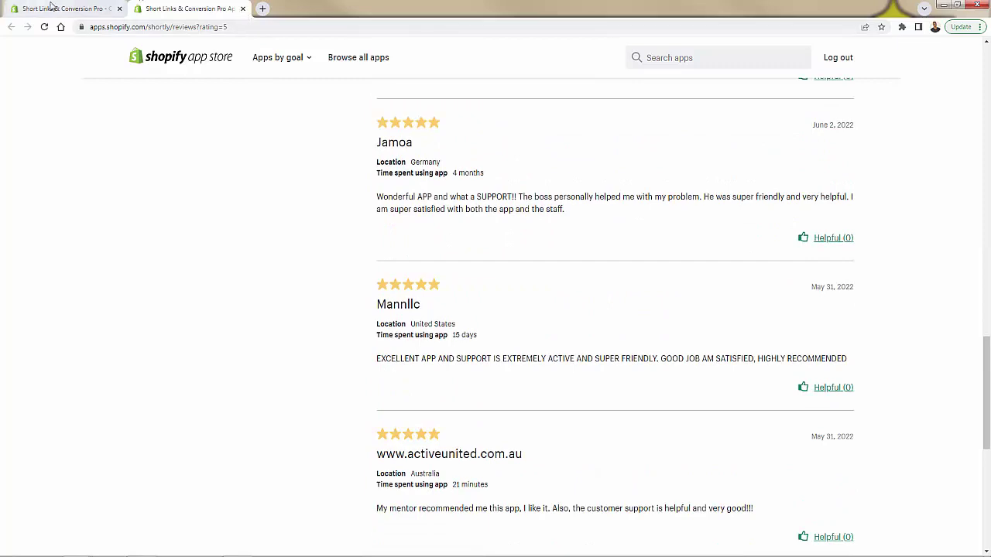
pyautogui.scroll(-1, 316, 245)
pyautogui.scroll(1, 315, 244)
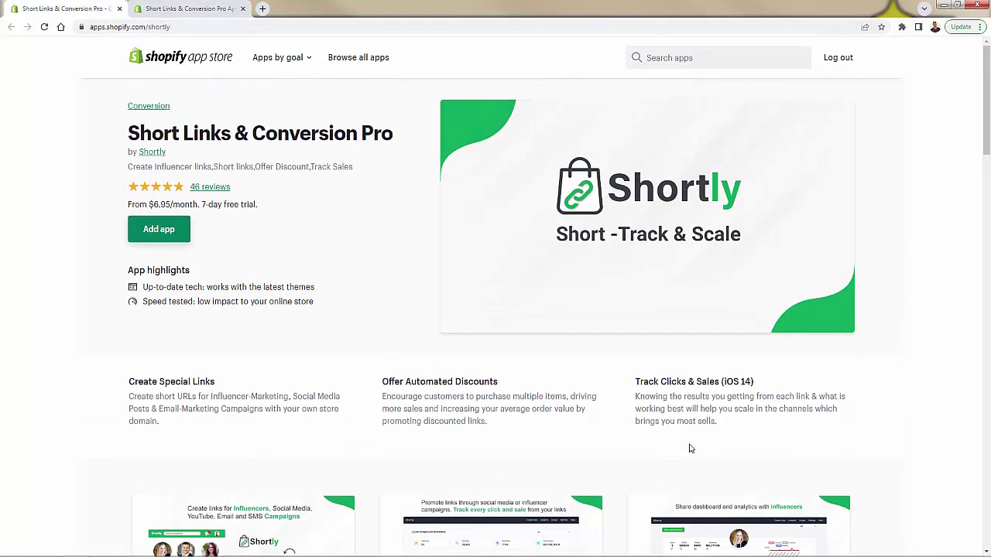
pyautogui.moveTo(635, 382); pyautogui.dragTo(697, 382)
pyautogui.click(697, 382)
pyautogui.scroll(-1, 94, 401)
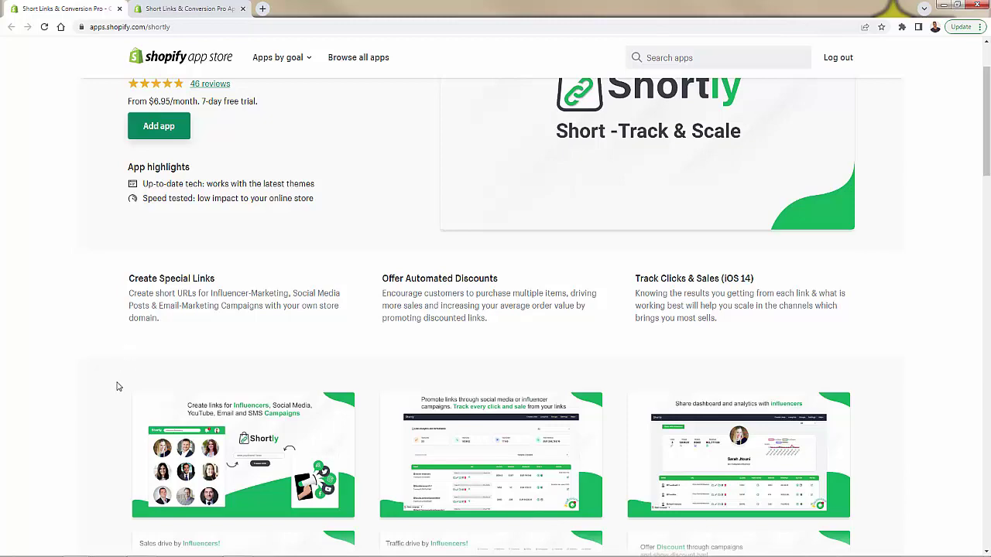
pyautogui.scroll(-2, 143, 335)
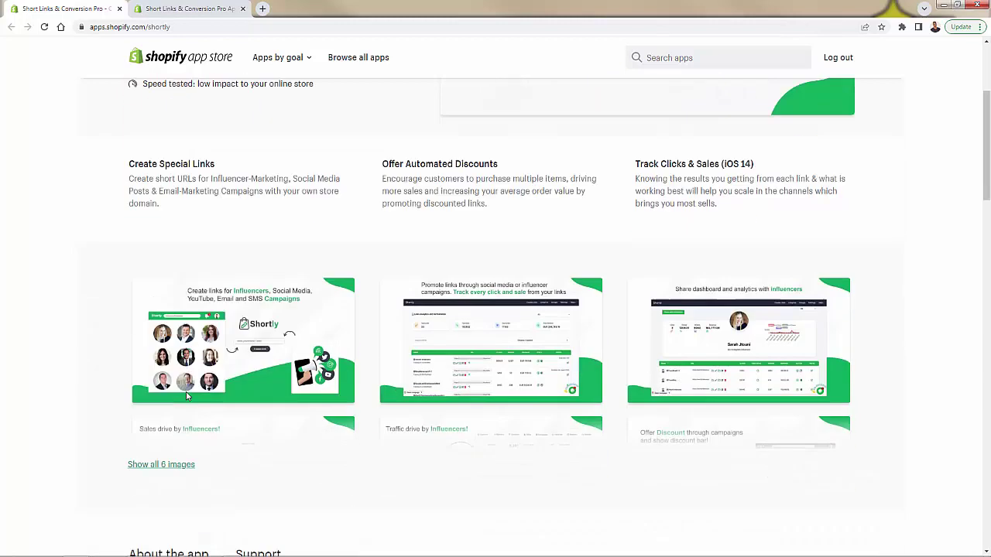
# Step: View all the enlarged preview images in the Short Links & Conversion Pro listing, then close the gallery
pyautogui.click(203, 319)
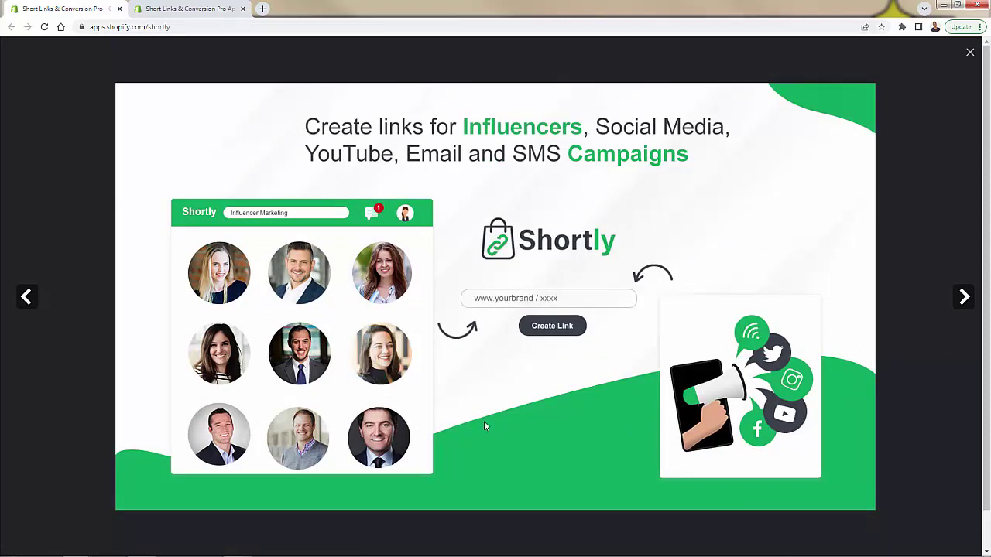
pyautogui.click(963, 295)
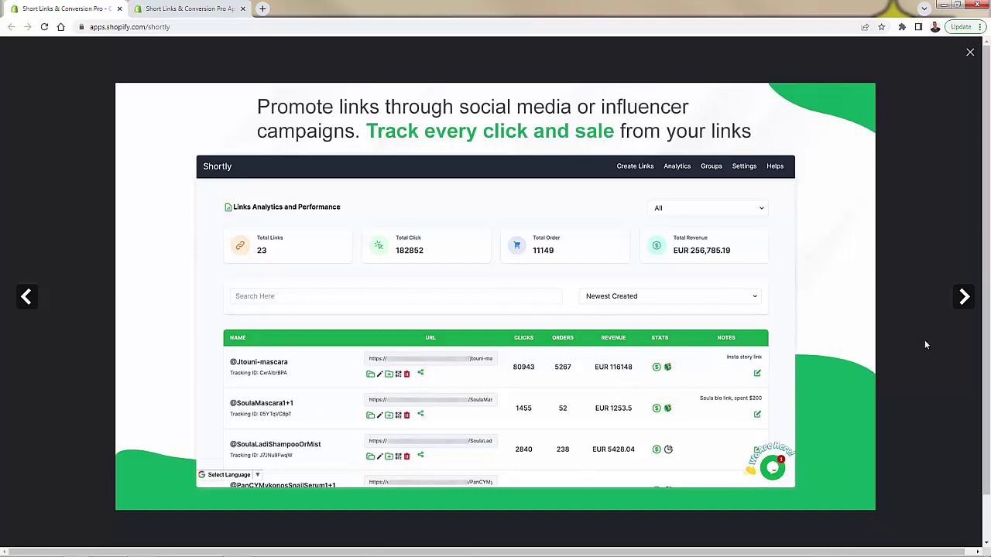
pyautogui.click(964, 297)
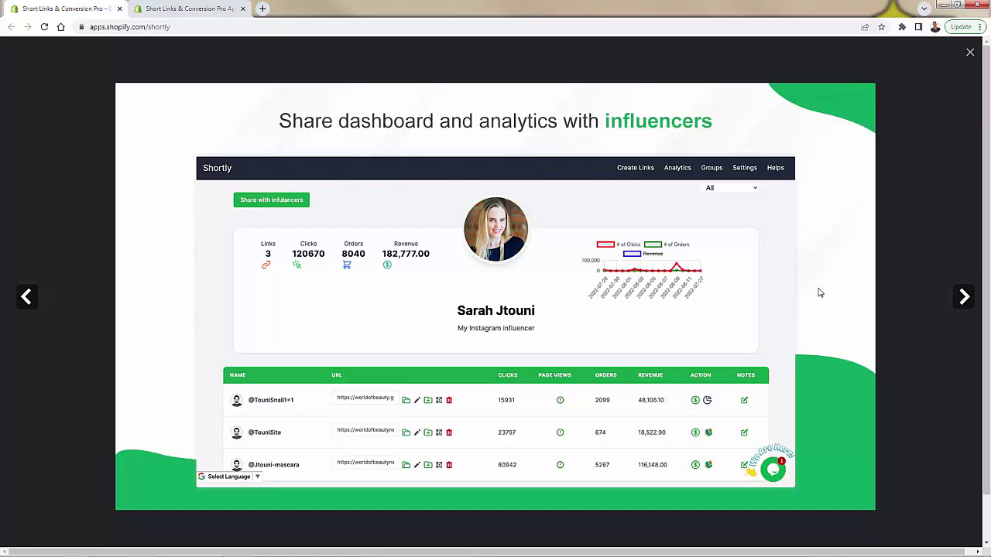
pyautogui.click(964, 307)
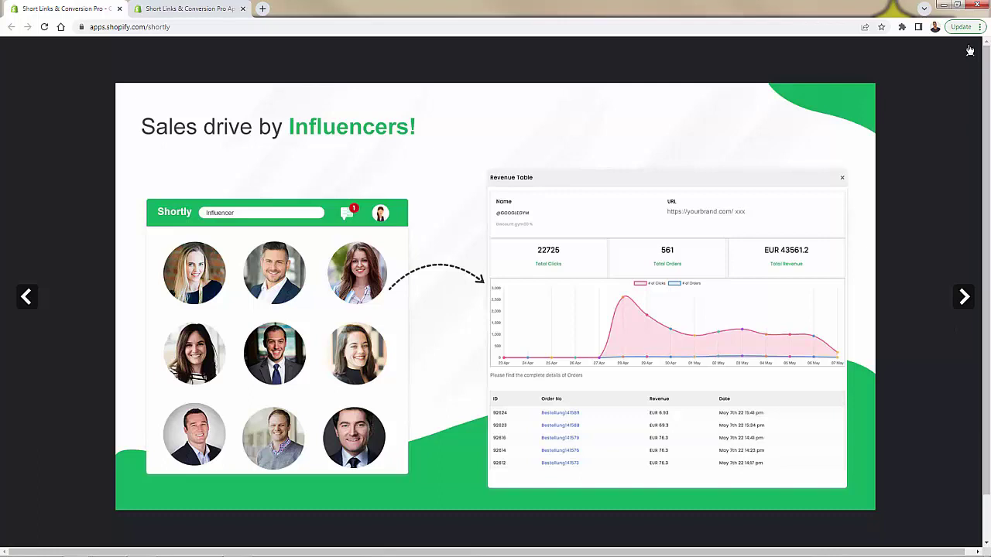
pyautogui.click(964, 297)
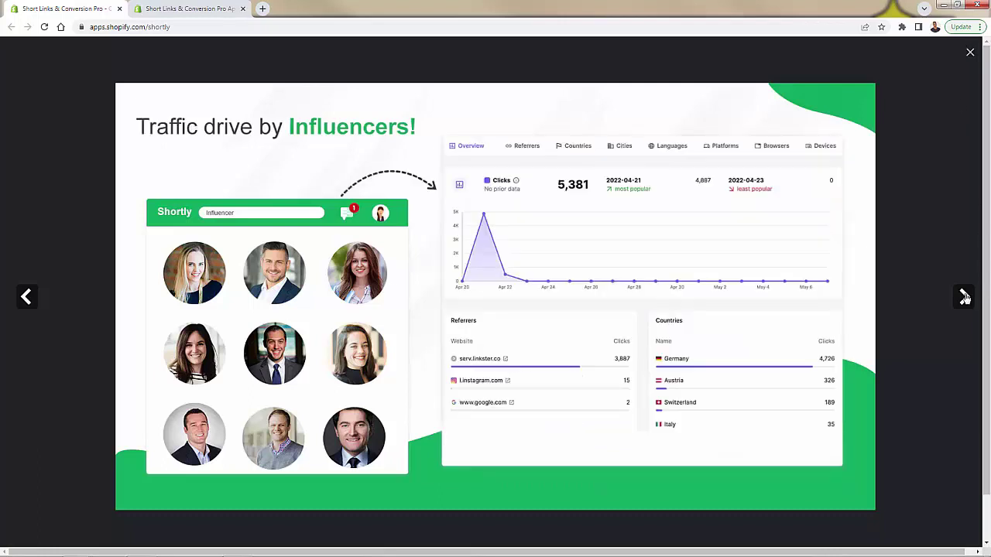
pyautogui.click(964, 297)
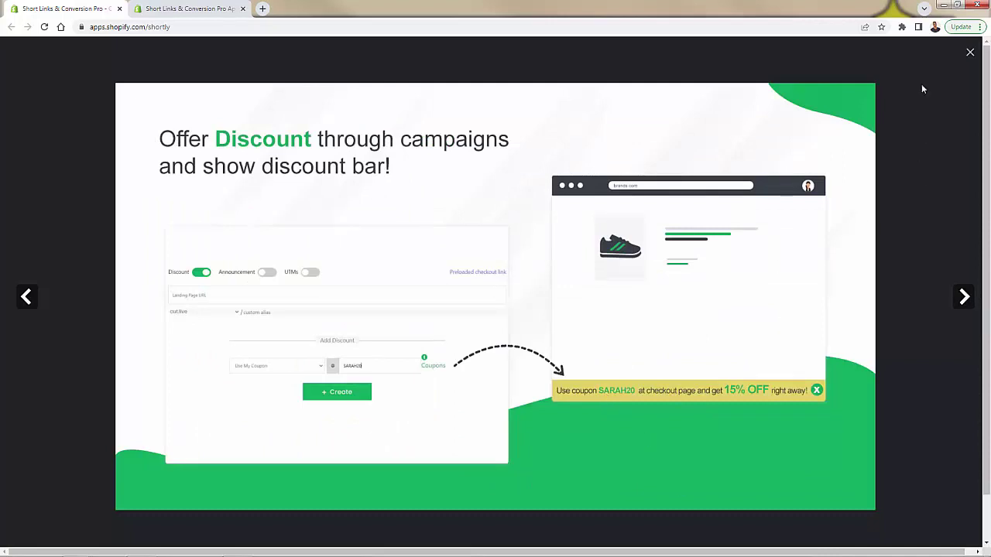
pyautogui.click(964, 296)
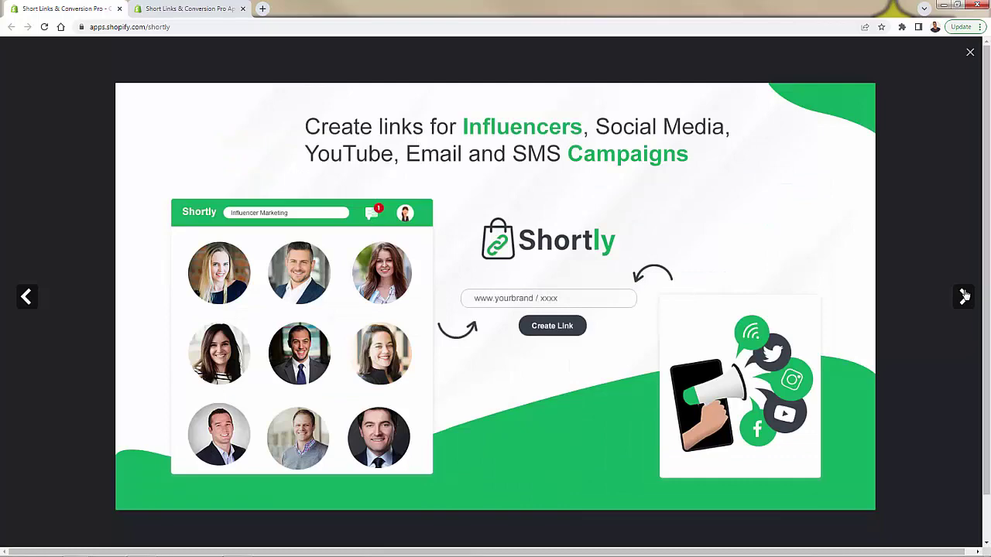
pyautogui.click(970, 65)
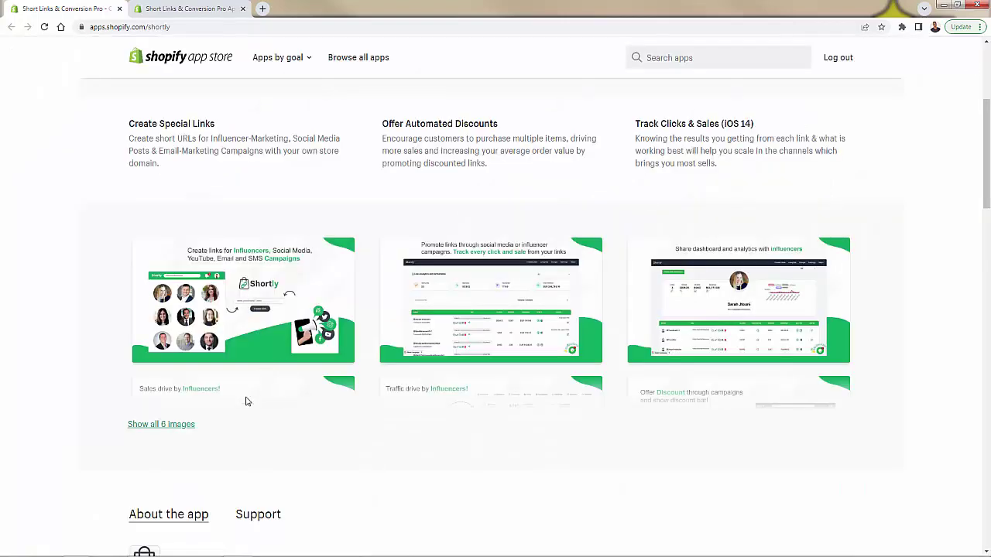
pyautogui.scroll(3, 246, 401)
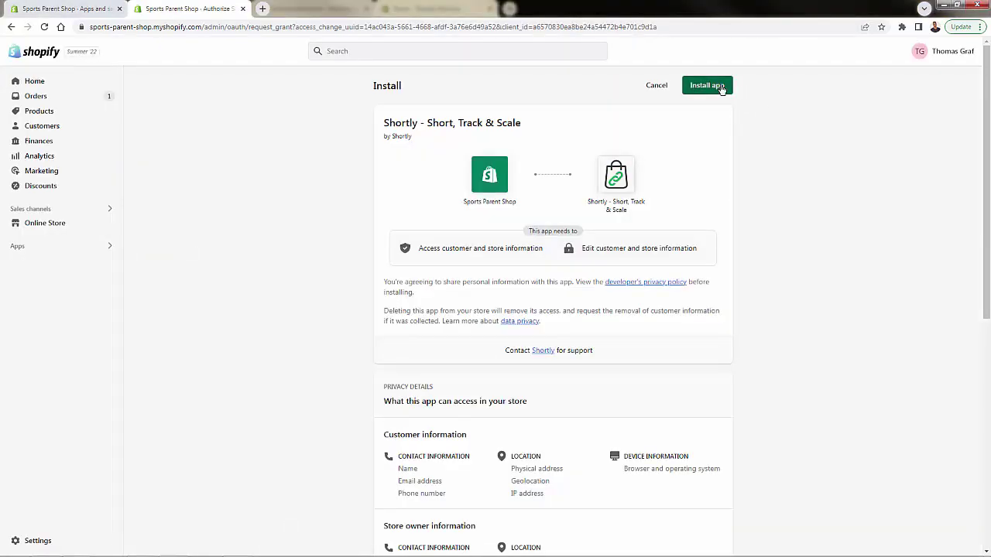
# Step: Install the Shortly - Short, Track & Scale app on the Sports Parent Shop store and proceed into the app
pyautogui.click(719, 88)
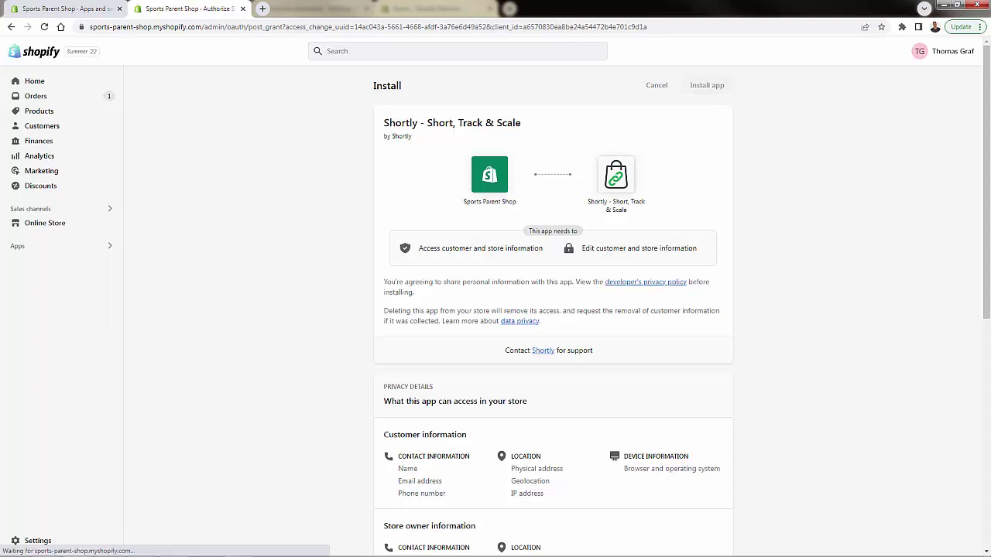
pyautogui.moveTo(514, 146); pyautogui.dragTo(592, 153)
pyautogui.click(592, 153)
pyautogui.tripleClick(539, 157)
pyautogui.click(721, 327)
pyautogui.click(731, 361)
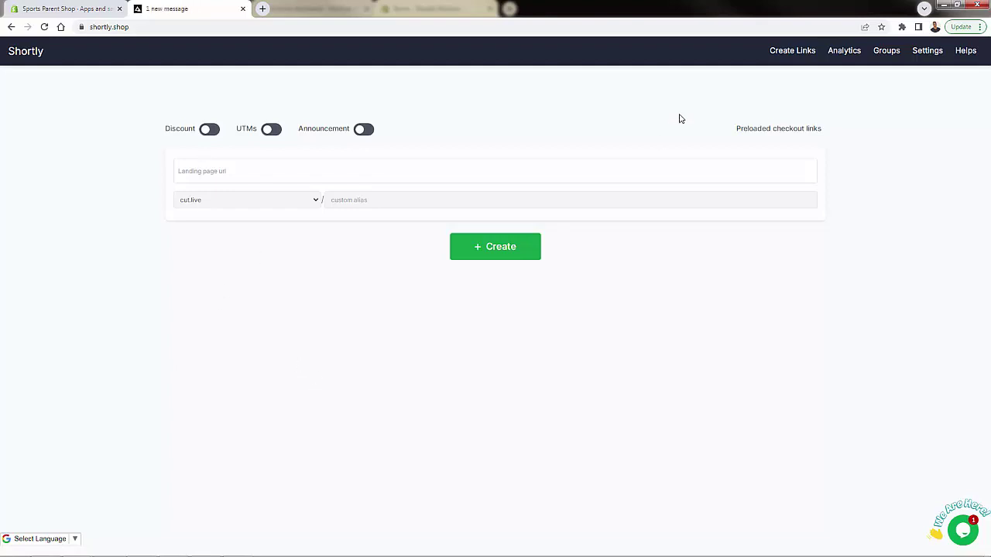
# Step: Set the coupon bar color to dark red (RGB 179, 0, 0), update the settings, and keep the bar position at Bottom
pyautogui.click(923, 51)
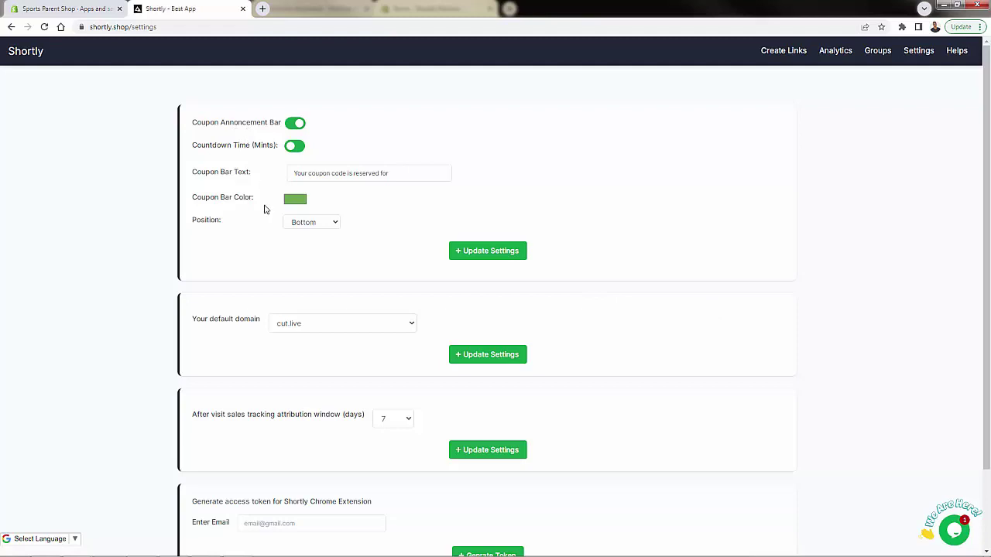
pyautogui.click(296, 199)
pyautogui.moveTo(340, 295); pyautogui.dragTo(320, 296)
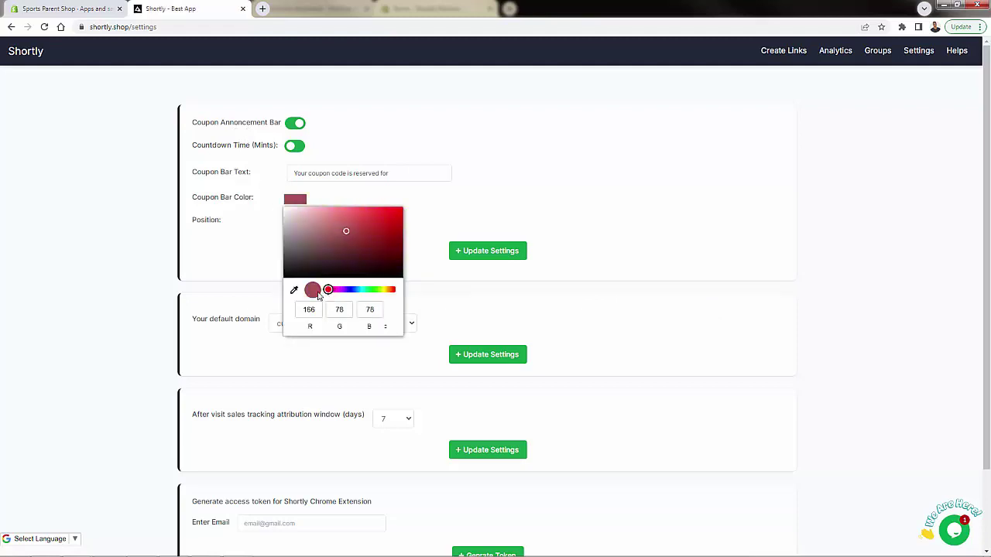
pyautogui.moveTo(383, 231); pyautogui.dragTo(412, 234)
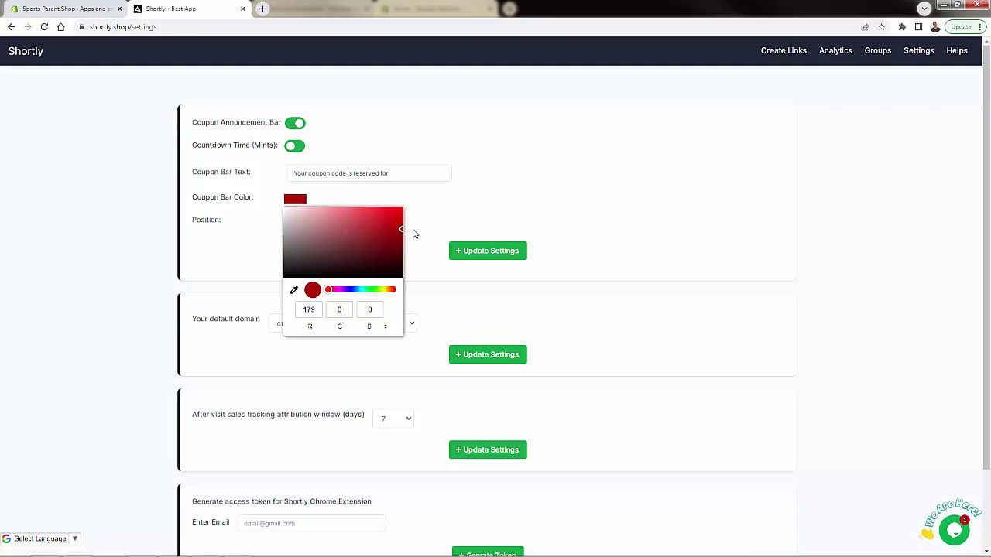
pyautogui.click(154, 246)
pyautogui.click(482, 253)
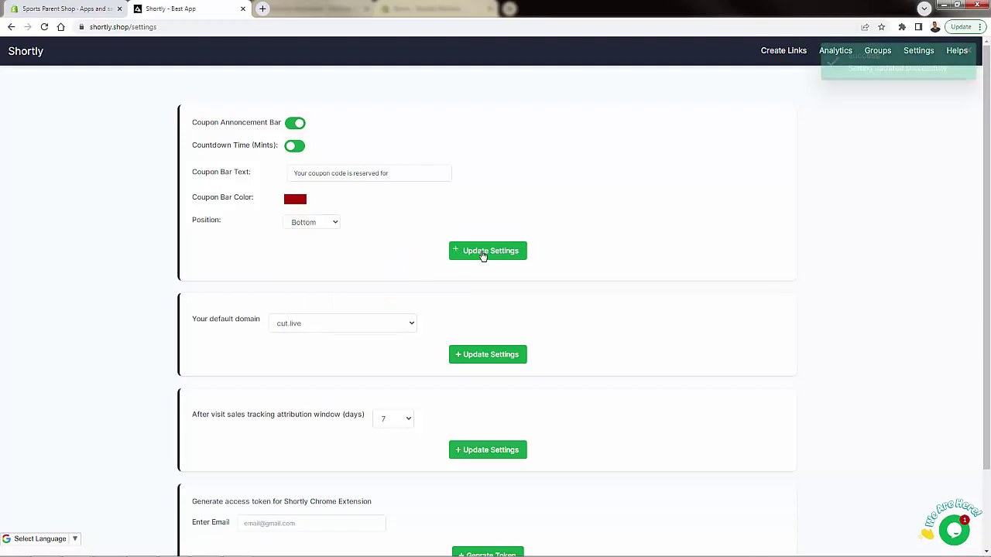
pyautogui.click(317, 224)
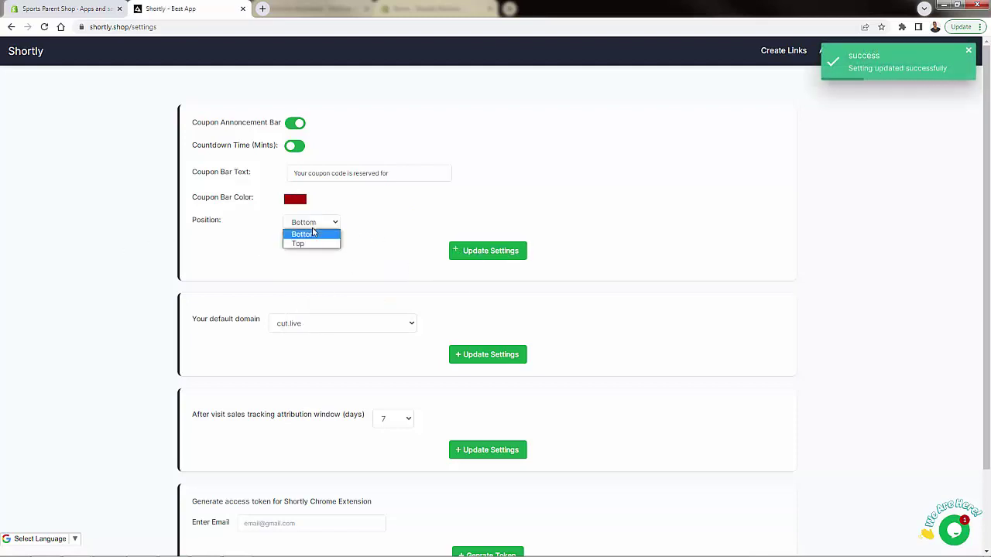
pyautogui.click(368, 217)
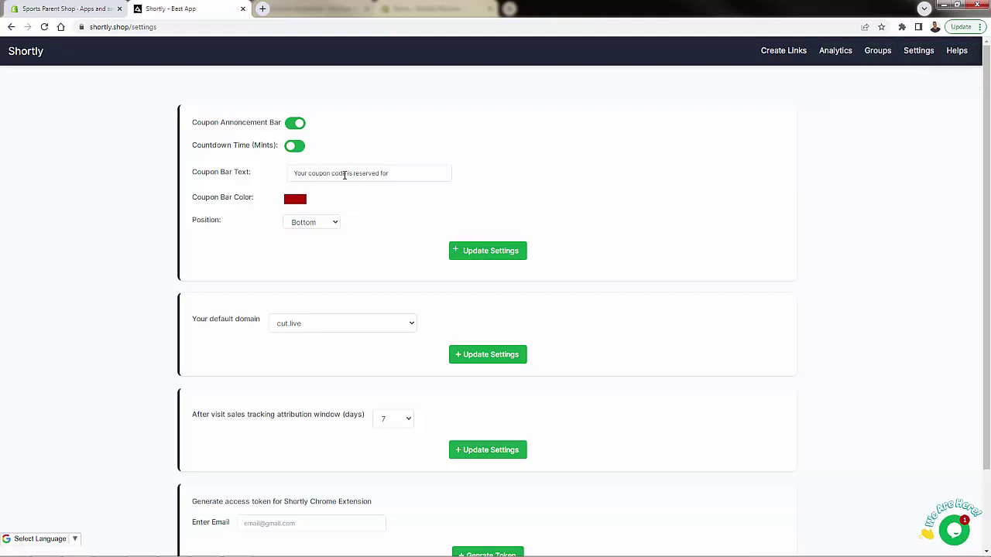
pyautogui.scroll(-2, 361, 287)
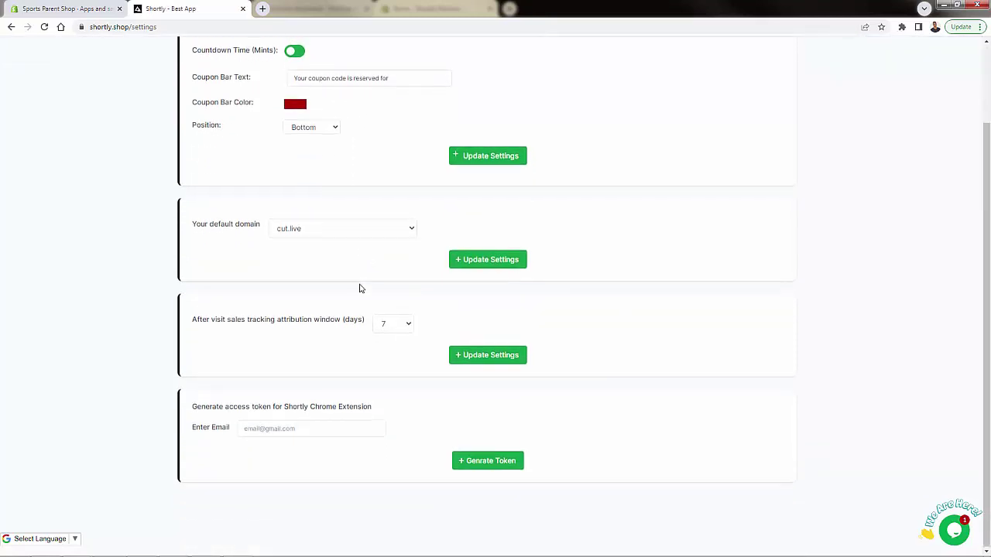
pyautogui.click(340, 228)
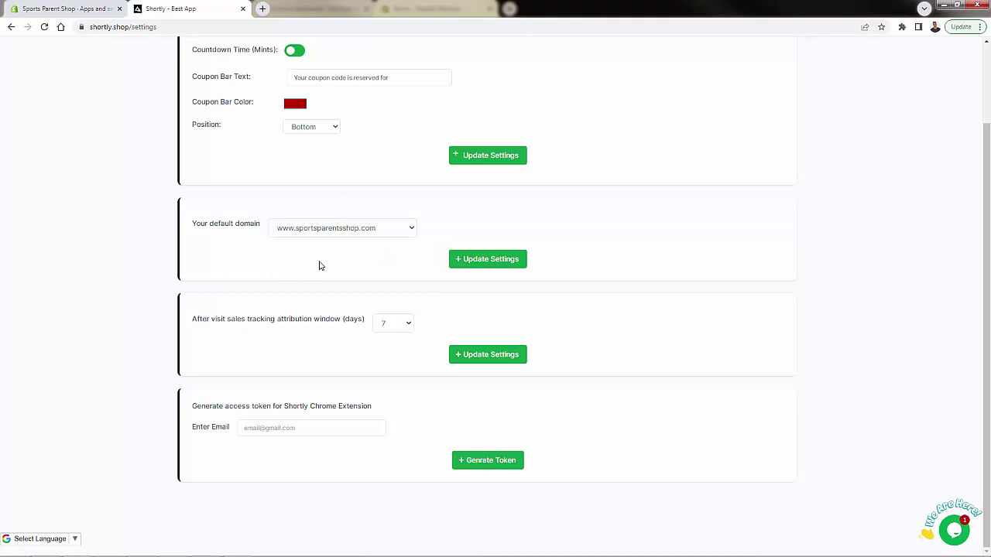
pyautogui.click(510, 259)
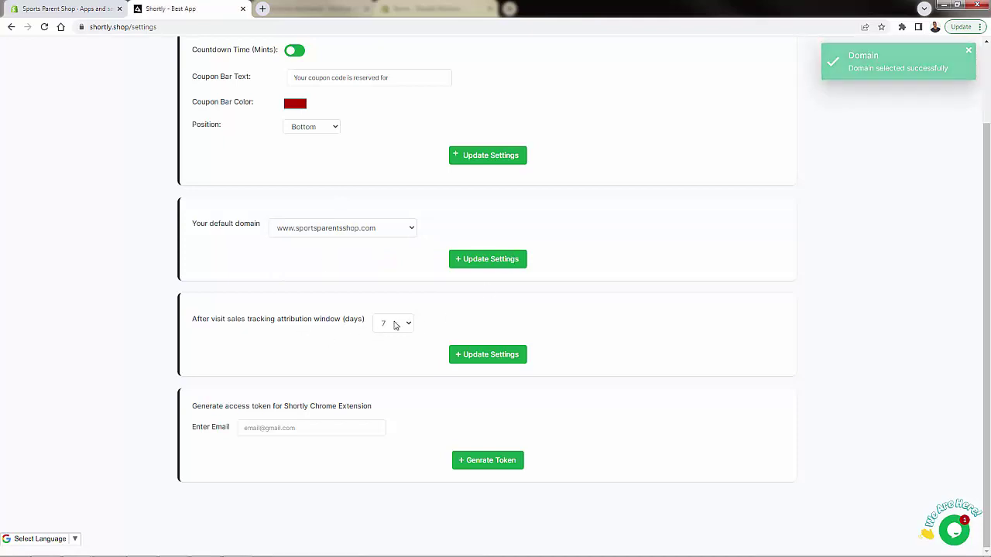
pyautogui.moveTo(280, 406); pyautogui.dragTo(323, 405)
# Step: Examine the link creation page, the links analytics totals and the groups page with its users performance table
pyautogui.click(192, 6)
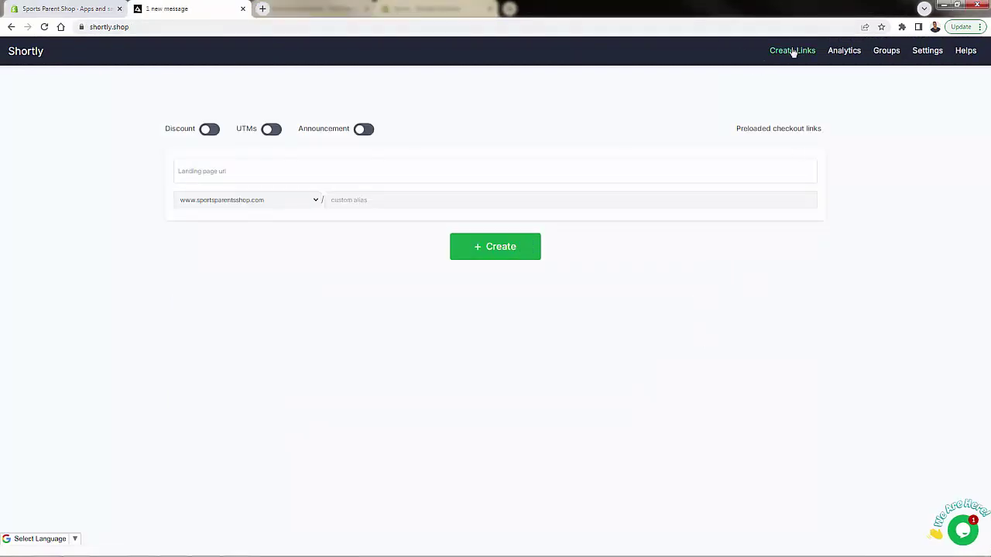
pyautogui.click(841, 52)
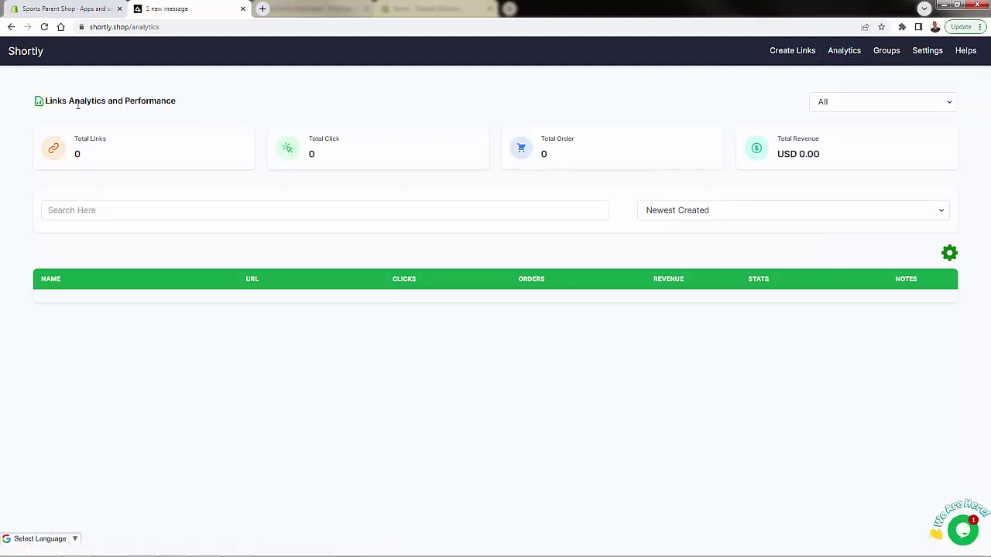
pyautogui.moveTo(297, 147); pyautogui.dragTo(477, 160)
pyautogui.moveTo(771, 148); pyautogui.dragTo(833, 166)
pyautogui.click(834, 166)
pyautogui.click(900, 51)
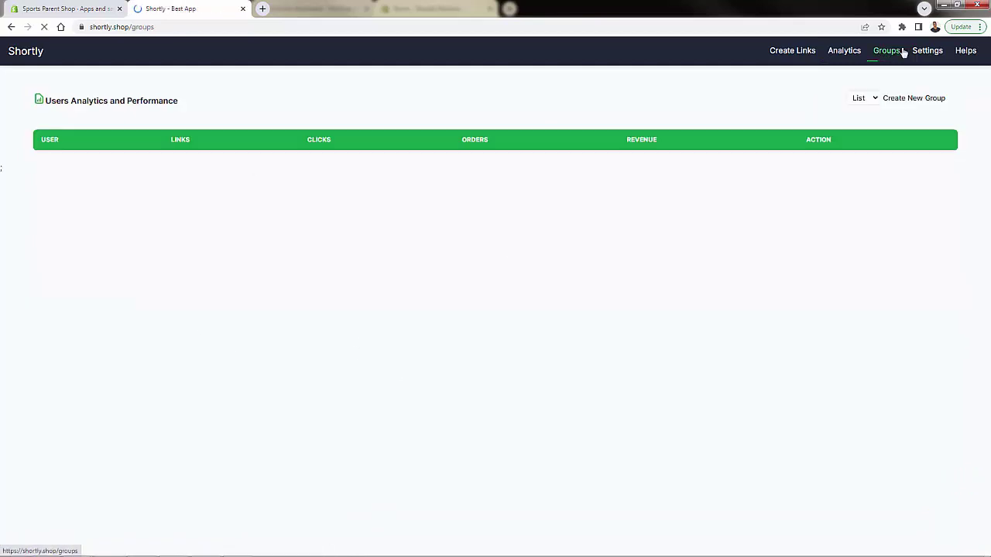
pyautogui.moveTo(76, 100); pyautogui.dragTo(371, 125)
pyautogui.click(372, 124)
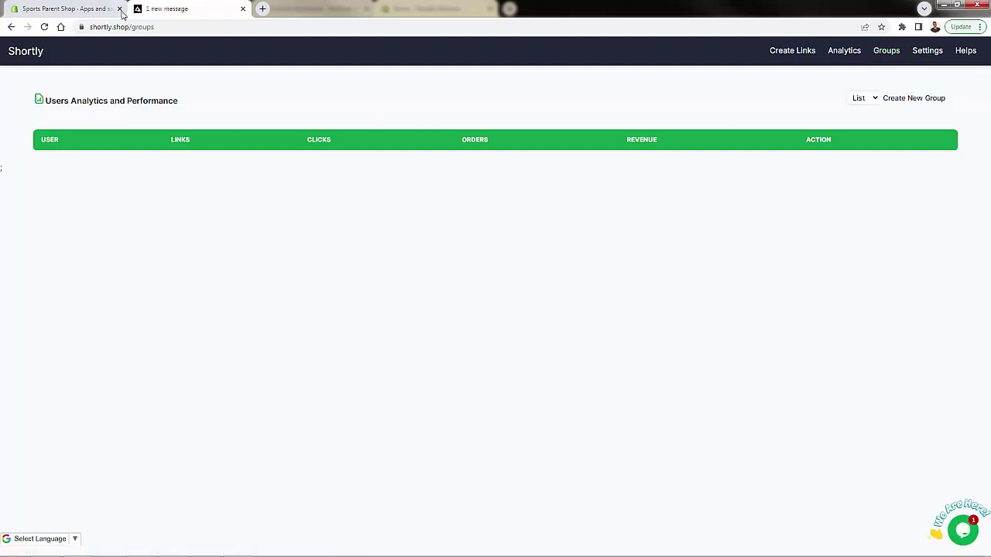
# Step: Copy the URL of the My Football Son Premium Unisex T-Shirt product page and return to Shortly's link creation form
pyautogui.click(783, 51)
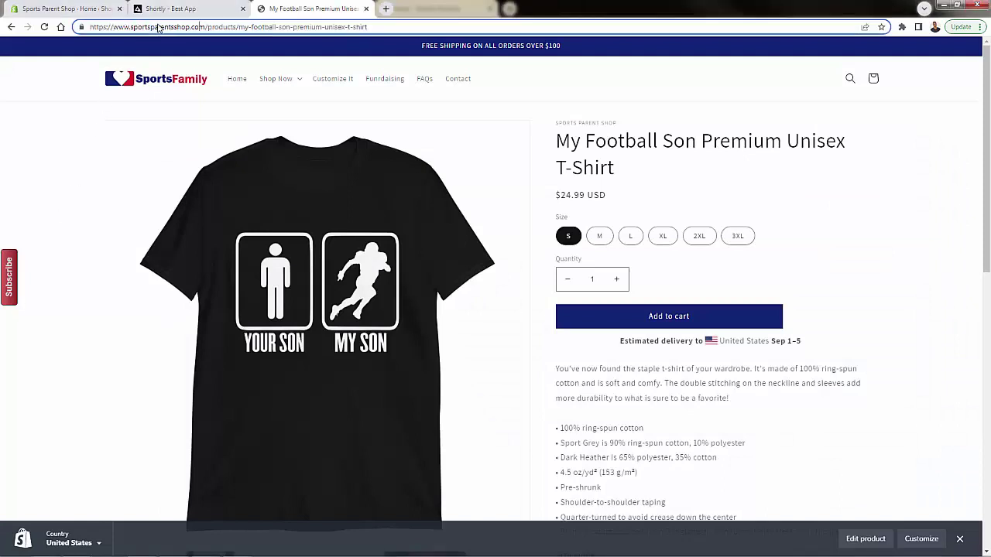
pyautogui.click(162, 28)
pyautogui.rightClick(161, 28)
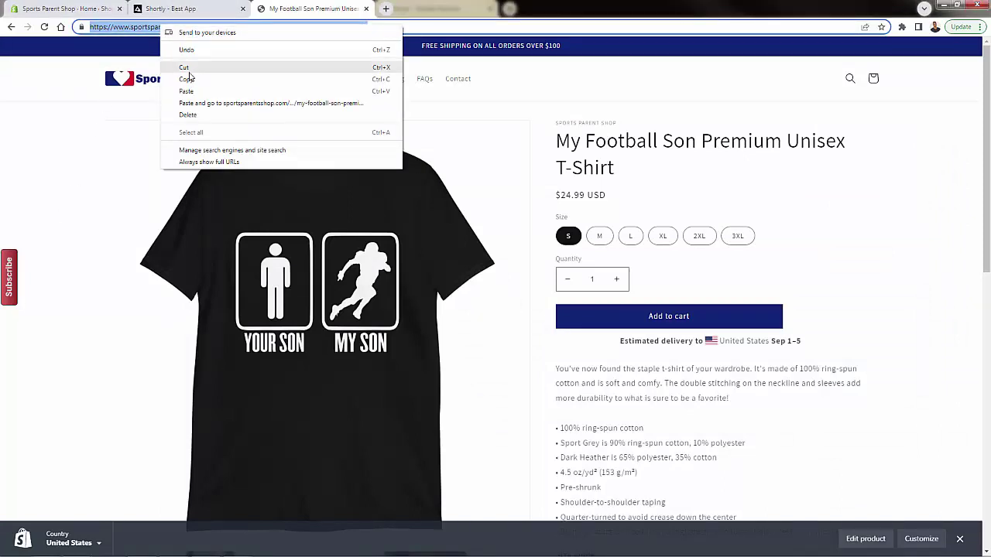
pyautogui.click(186, 79)
pyautogui.click(184, 8)
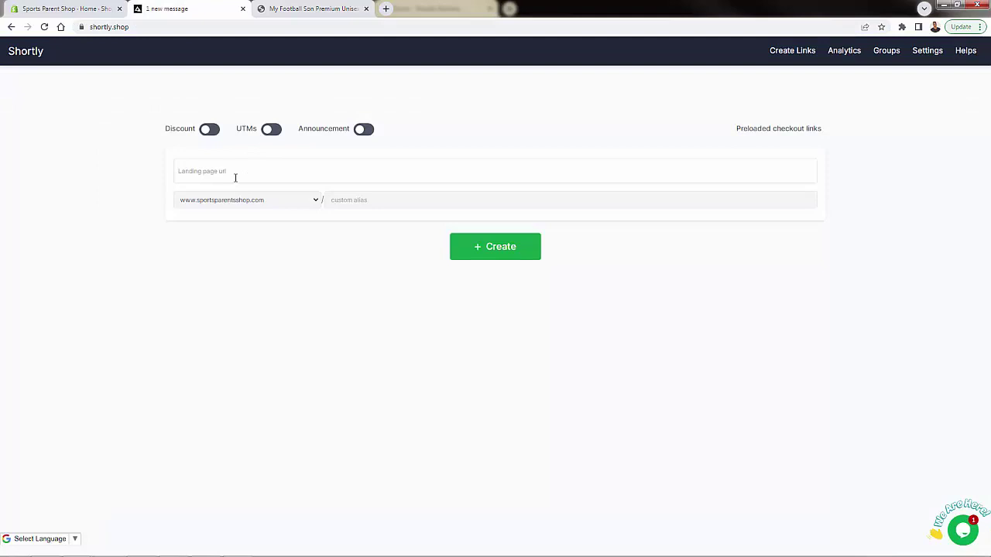
# Step: Enter the copied My Football Son Premium Unisex T-Shirt product URL as the short link's landing page
pyautogui.hotkey('ctrl', 'v')
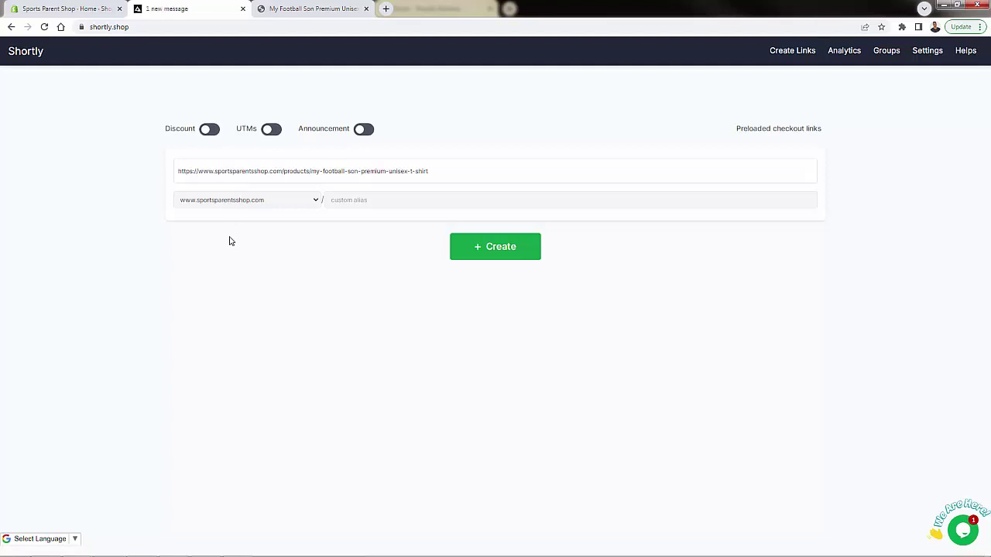
# Step: Switch on the Discount, UTMs and Announcement options to examine their settings, and switch each of them off again
pyautogui.click(209, 129)
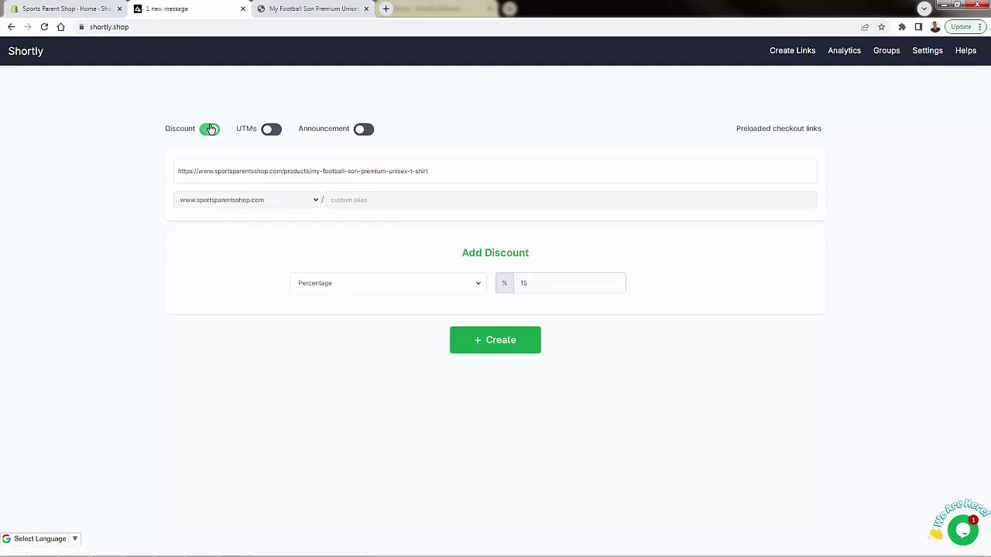
pyautogui.click(270, 130)
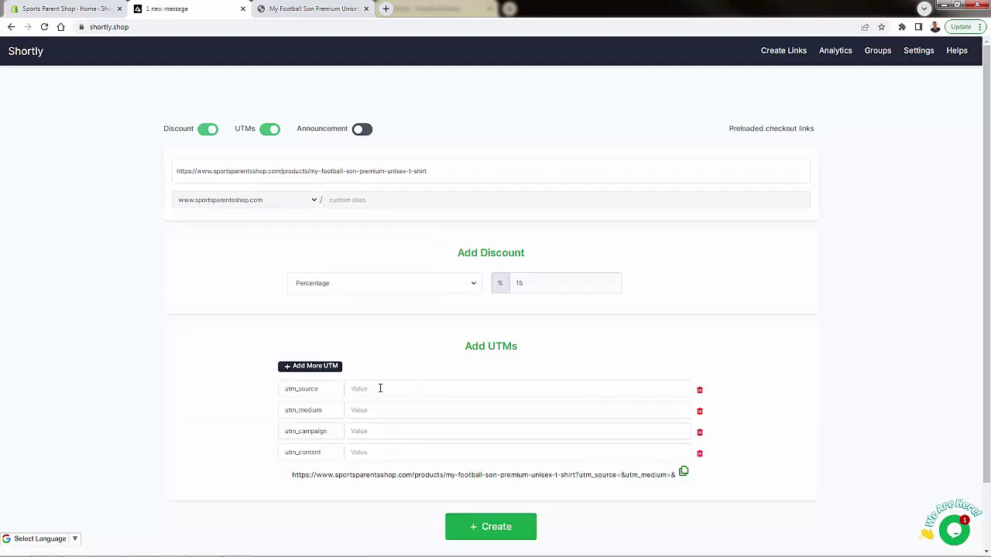
pyautogui.click(270, 130)
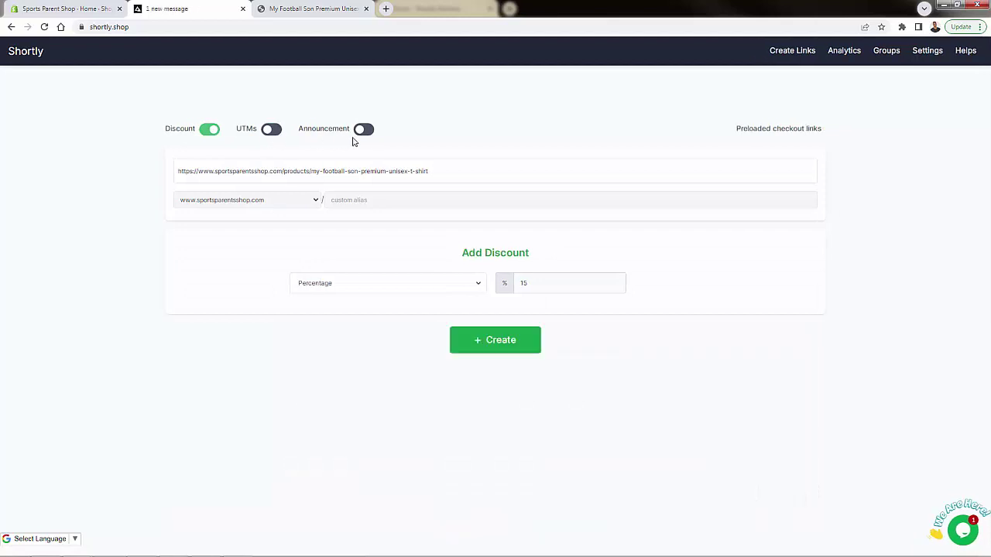
pyautogui.click(363, 130)
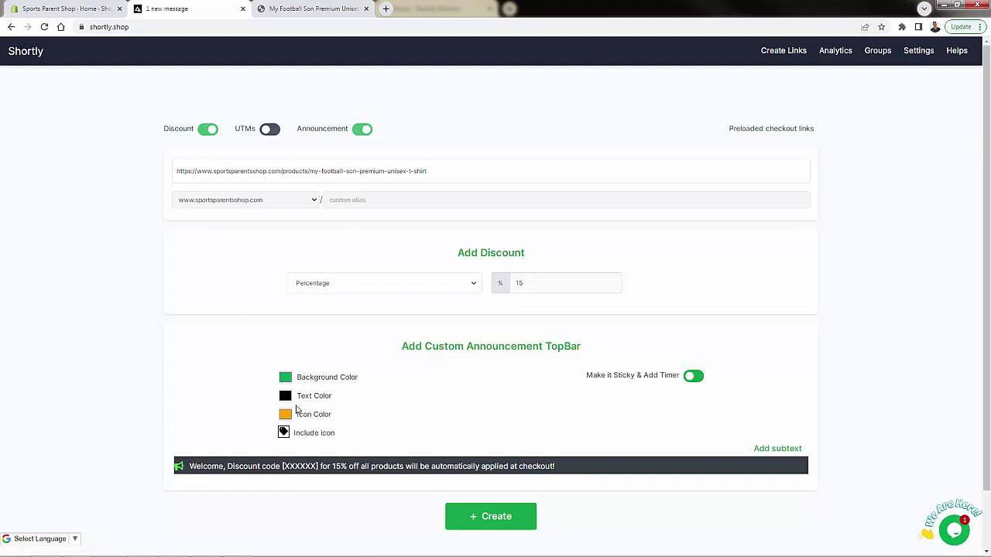
pyautogui.click(361, 132)
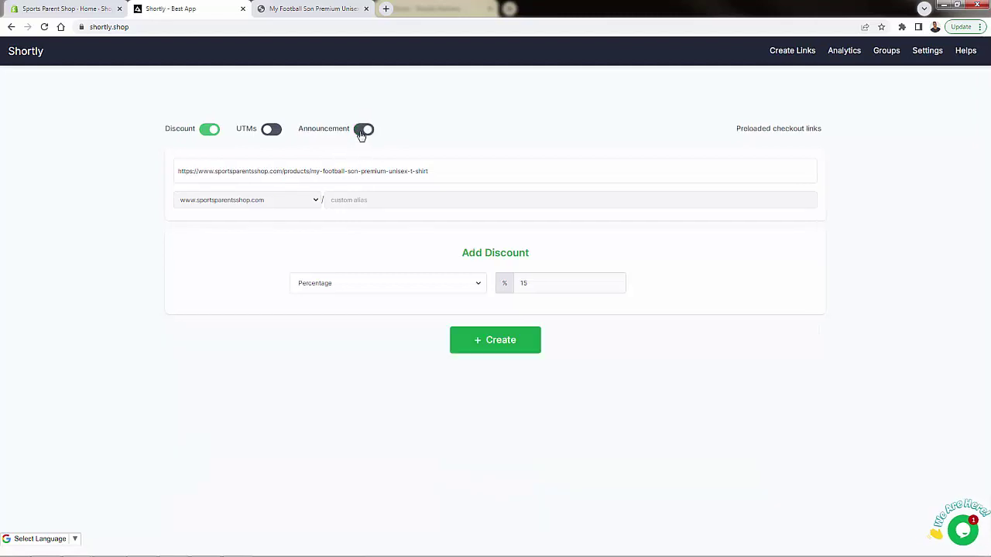
pyautogui.click(204, 133)
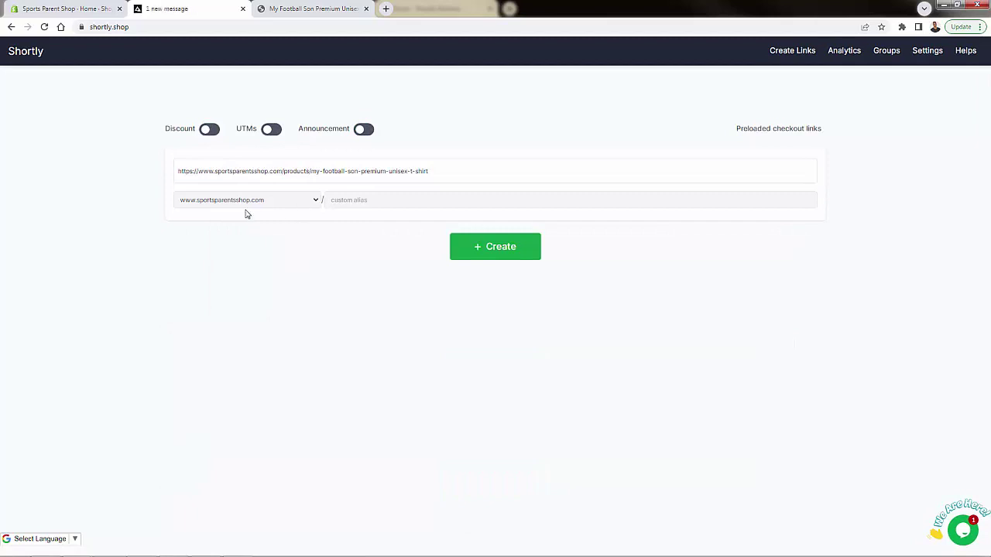
# Step: Set the custom alias to influencer1 and create the short link
pyautogui.write('influencer1')
pyautogui.doubleClick(352, 199)
pyautogui.click(343, 255)
pyautogui.doubleClick(358, 200)
pyautogui.click(357, 233)
pyautogui.click(517, 246)
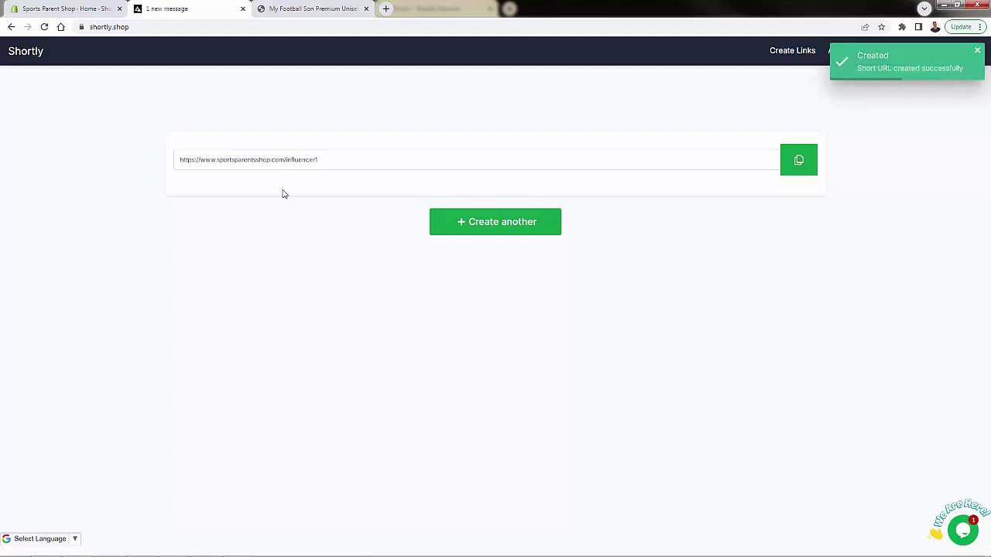
# Step: Copy the influencer1 short link, test it in an incognito browser window, and return to Shortly
pyautogui.click(799, 161)
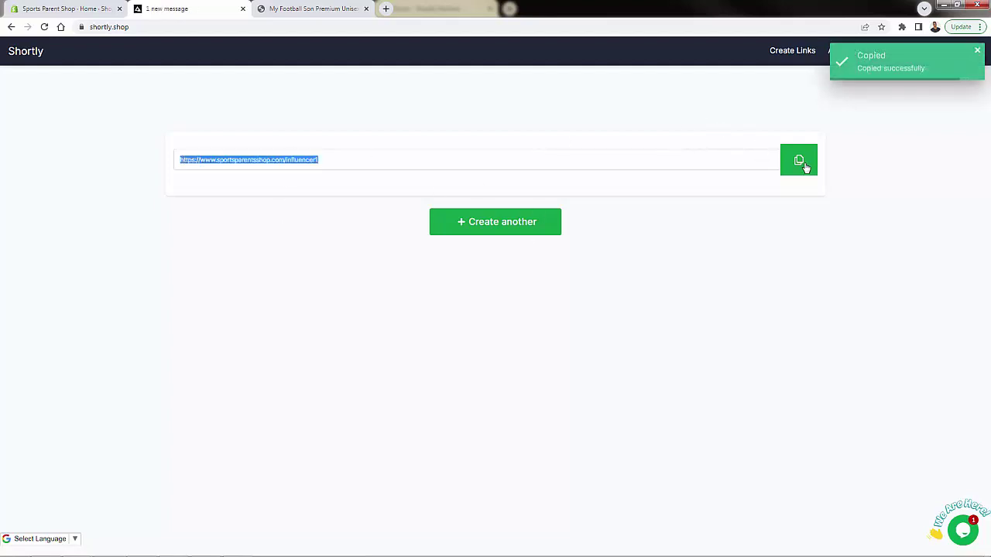
pyautogui.hotkey('ctrl', 'shift', 'n')
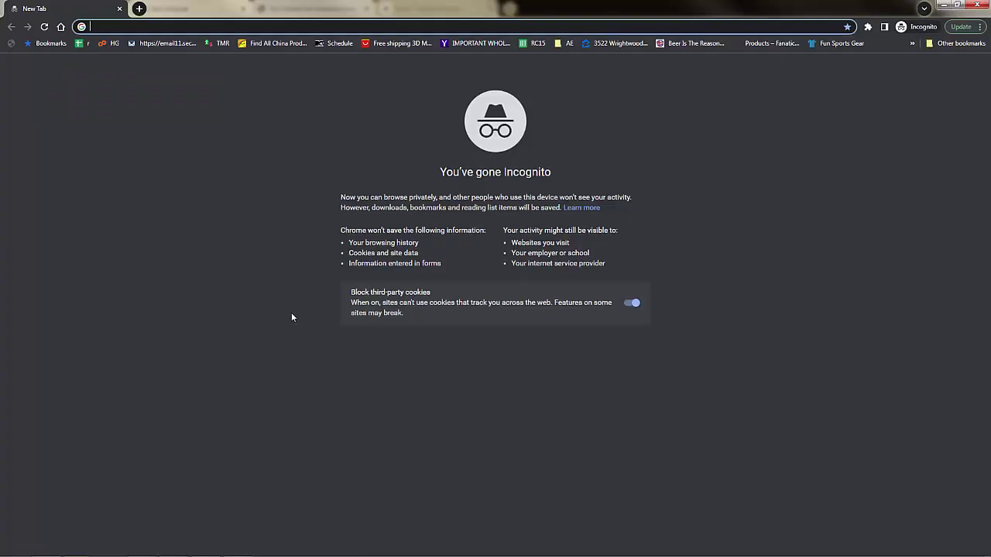
pyautogui.hotkey('ctrl', 'v')
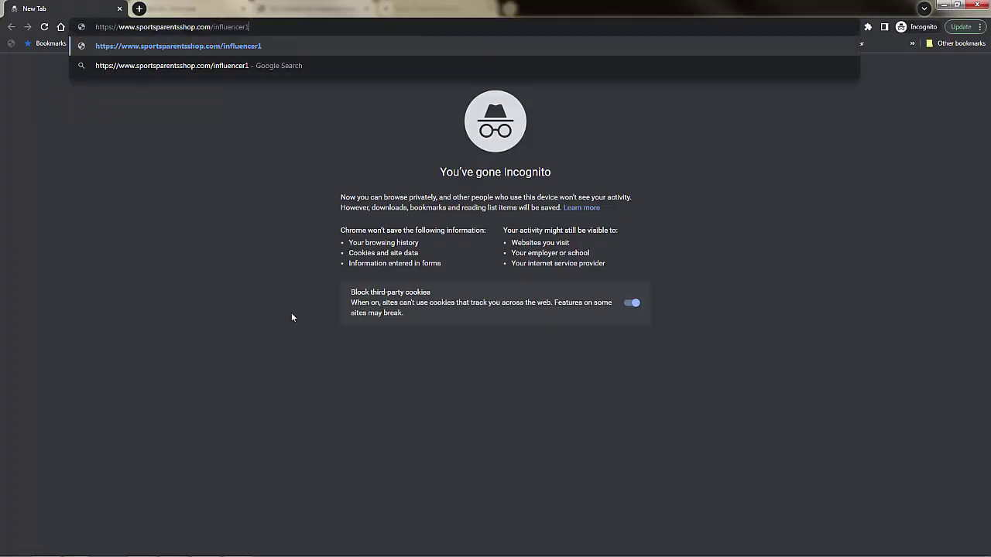
pyautogui.press('Return')
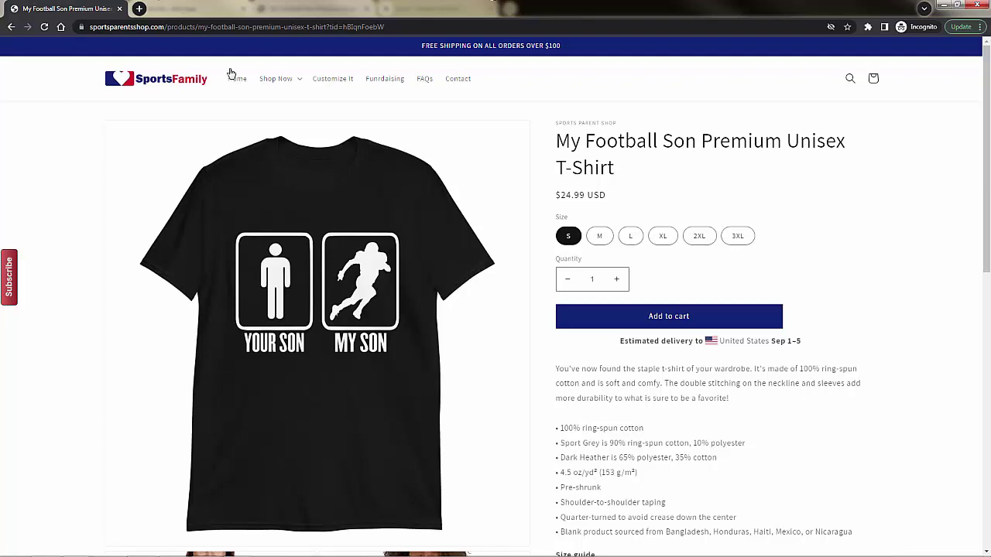
pyautogui.click(297, 28)
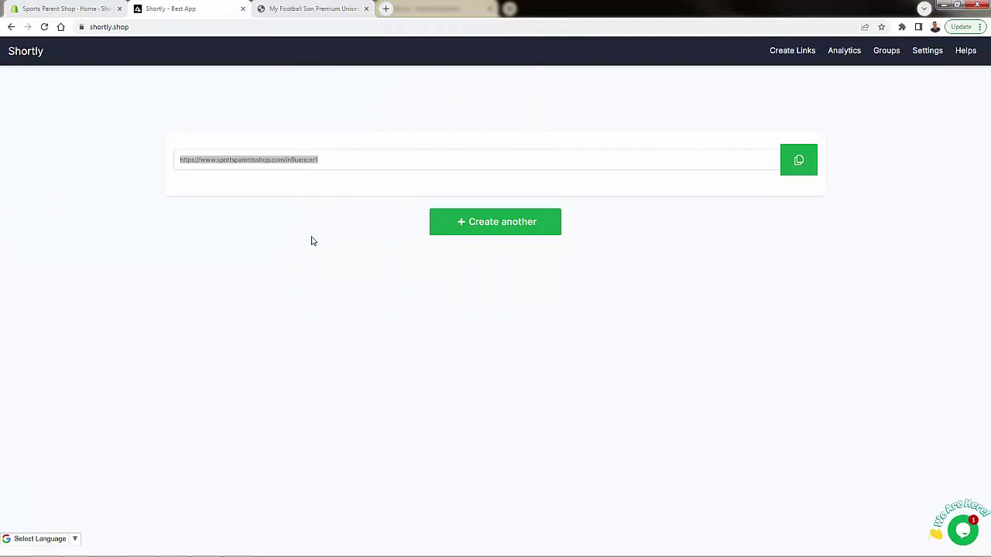
pyautogui.click(333, 241)
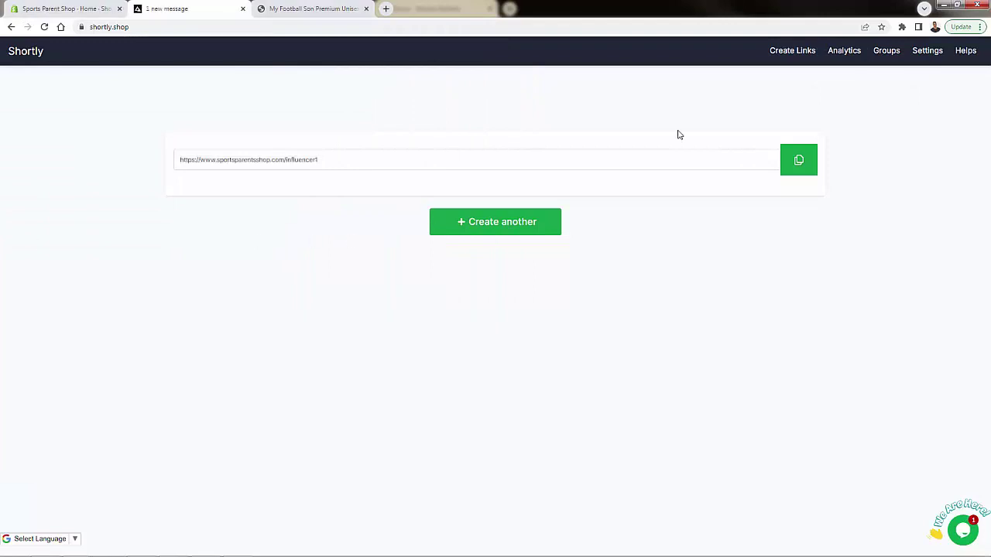
# Step: Add the note "Influencer posted on Sunday 8/22" to the influencer1 link in the links analytics and save it
pyautogui.click(844, 51)
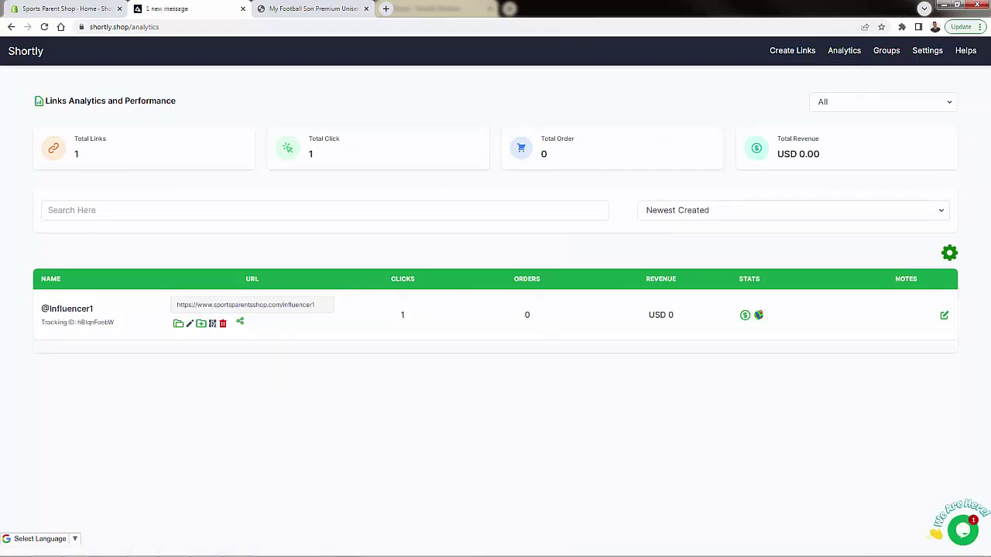
pyautogui.moveTo(521, 314); pyautogui.dragTo(563, 315)
pyautogui.click(944, 316)
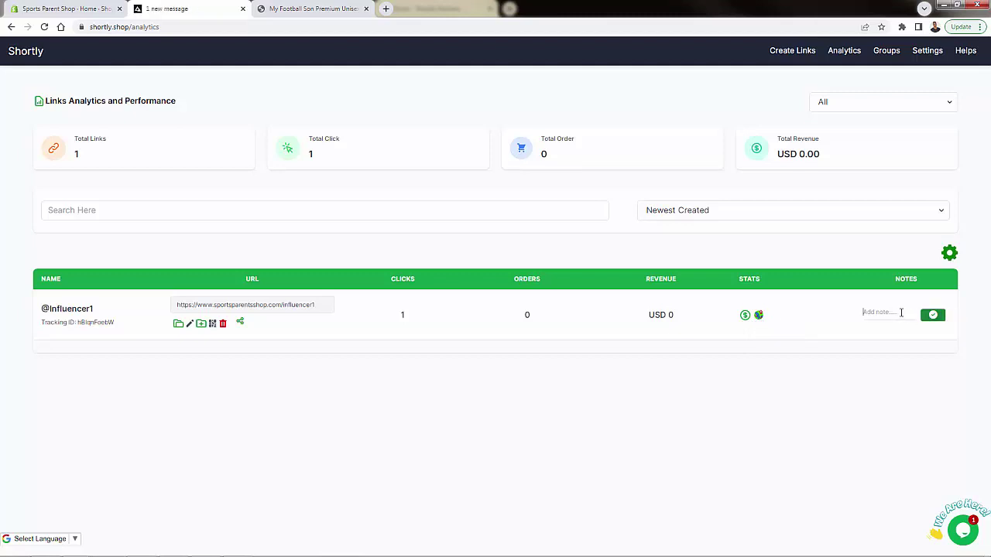
pyautogui.click(901, 312)
pyautogui.write('Influencer1 posted on Sunda')
pyautogui.write('y 8/22')
pyautogui.click(942, 323)
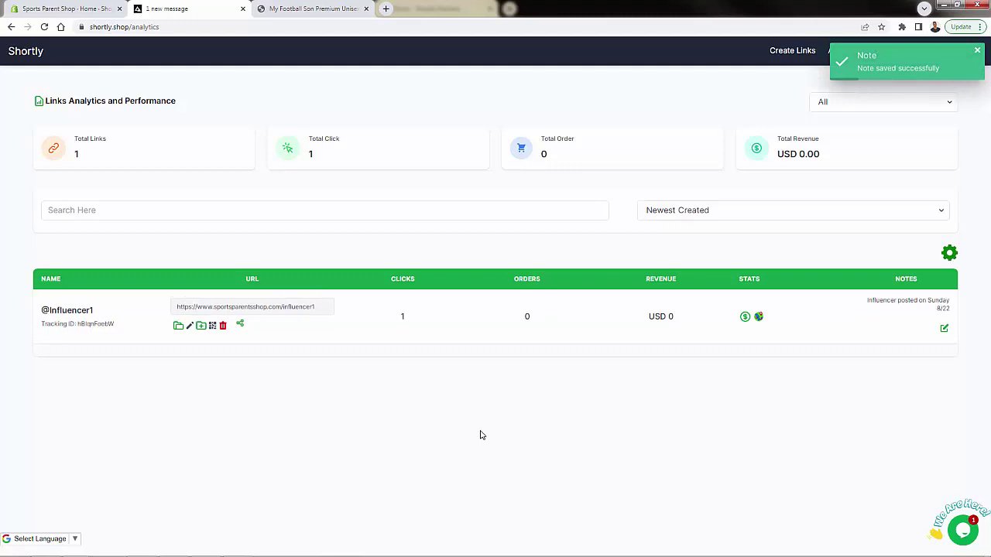
# Step: Search the links analytics for influencer1
pyautogui.doubleClick(118, 317)
pyautogui.click(117, 318)
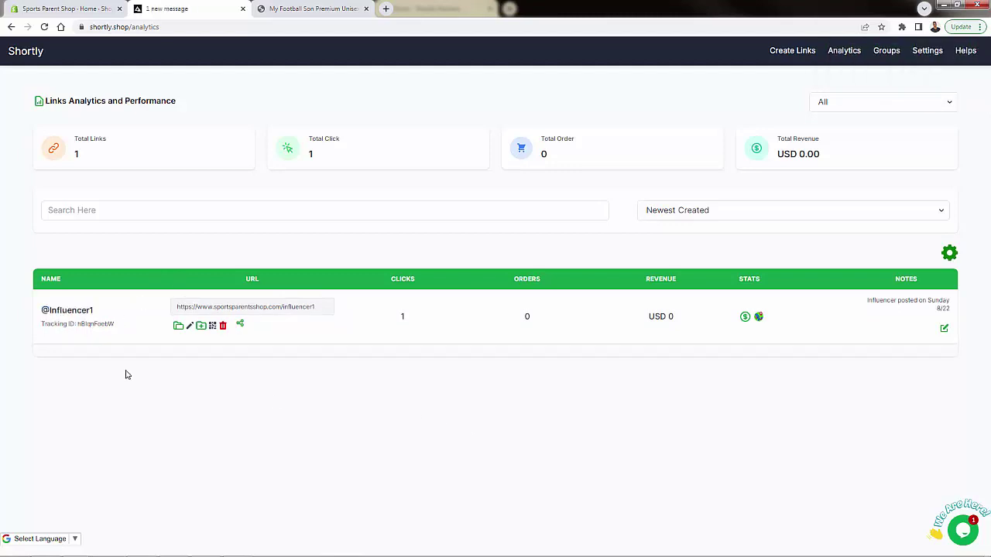
pyautogui.click(99, 209)
pyautogui.write('influenec')
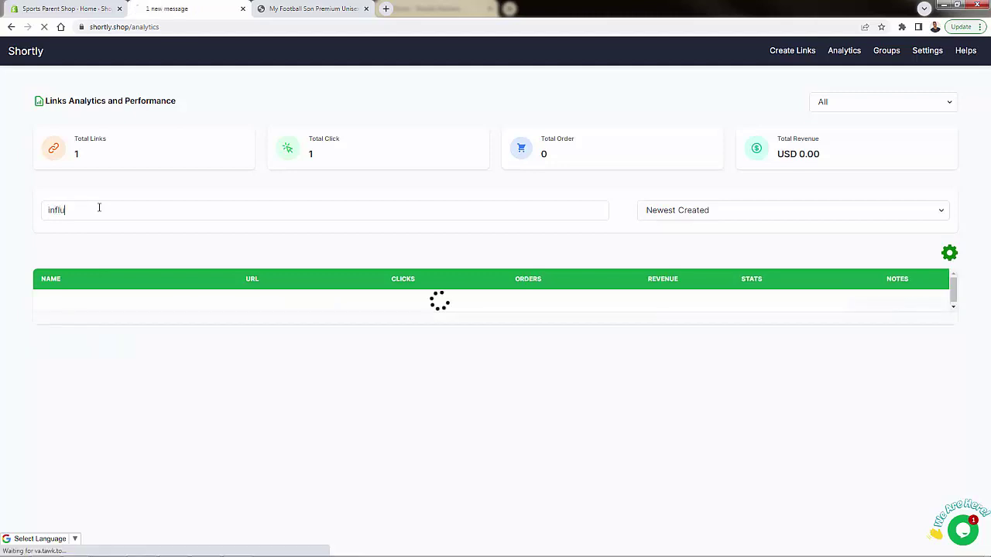
pyautogui.press('BackSpace')
pyautogui.press('BackSpace')
pyautogui.write('cer1')
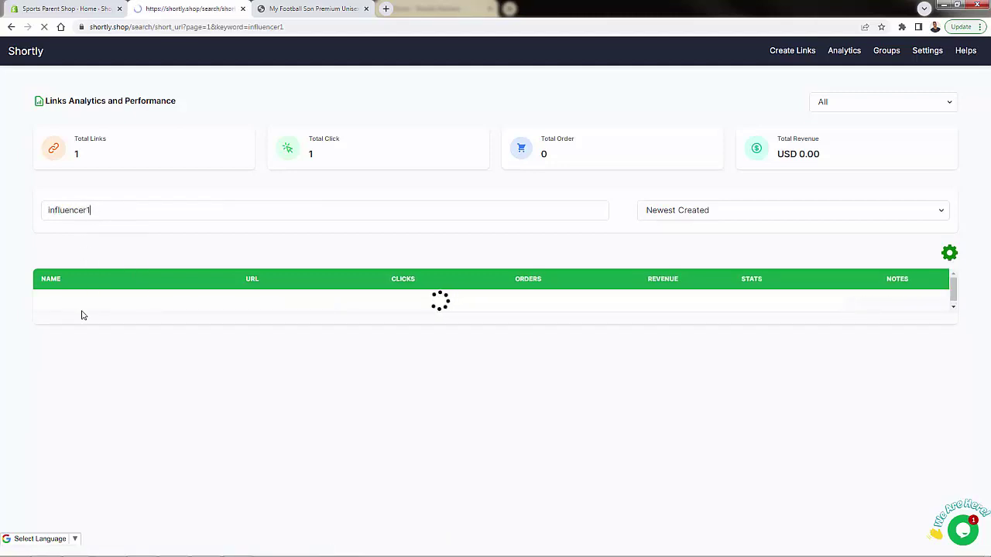
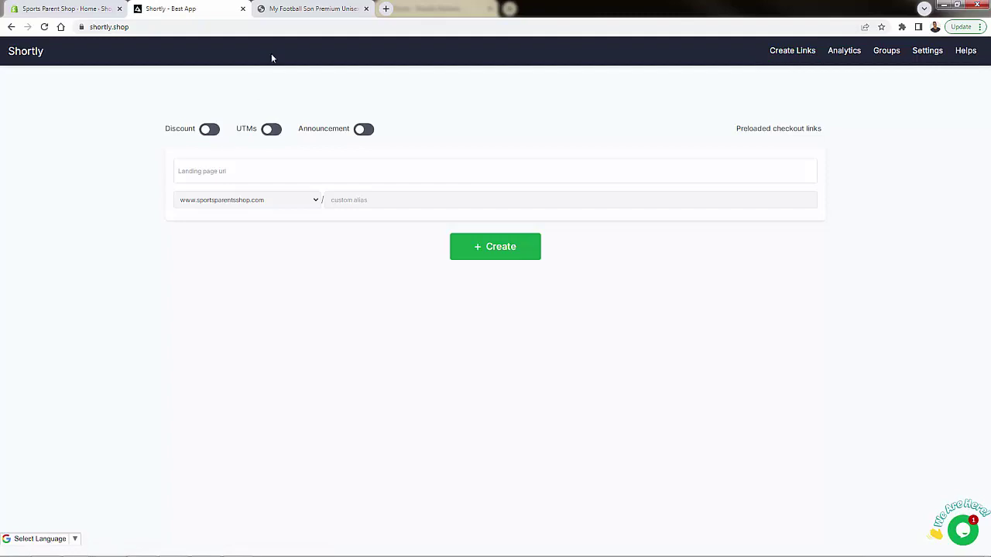
# Step: Copy the T-shirt product page URL into a new link's landing page field and enable the Discount option
pyautogui.click(294, 8)
pyautogui.rightClick(257, 38)
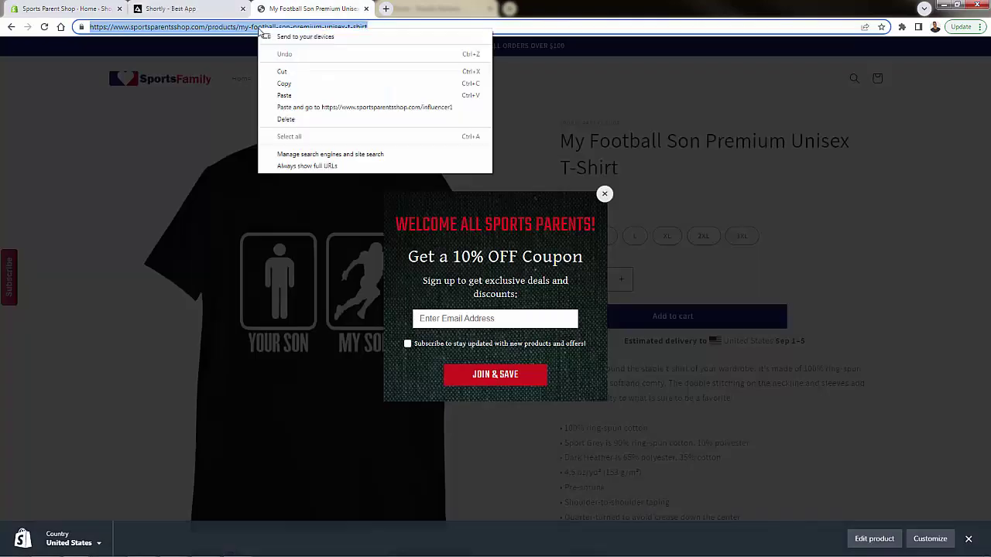
pyautogui.click(279, 72)
pyautogui.click(198, 7)
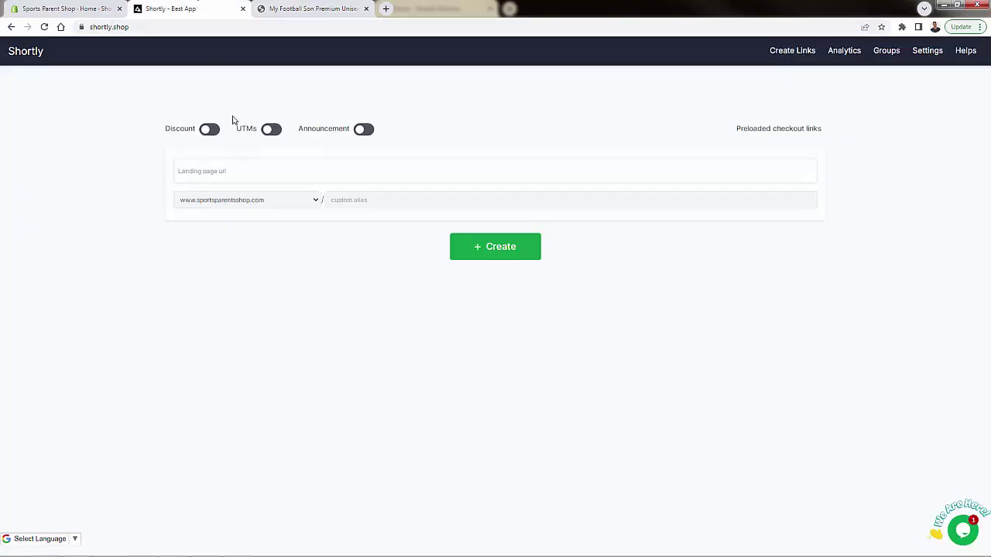
pyautogui.click(237, 171)
pyautogui.hotkey('ctrl', 'v')
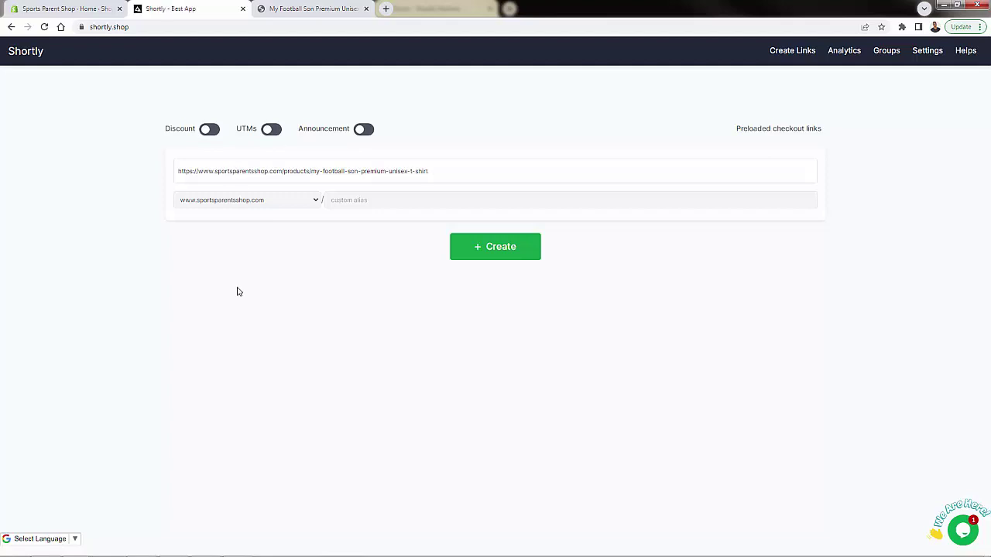
pyautogui.click(216, 130)
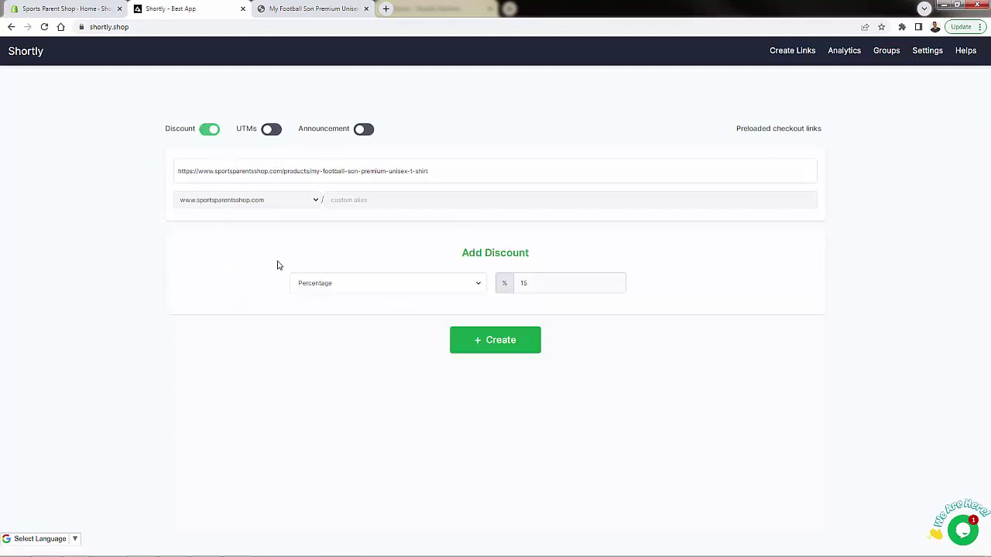
# Step: Try the Use My Coupon discount type, then return the type to Percentage
pyautogui.click(339, 284)
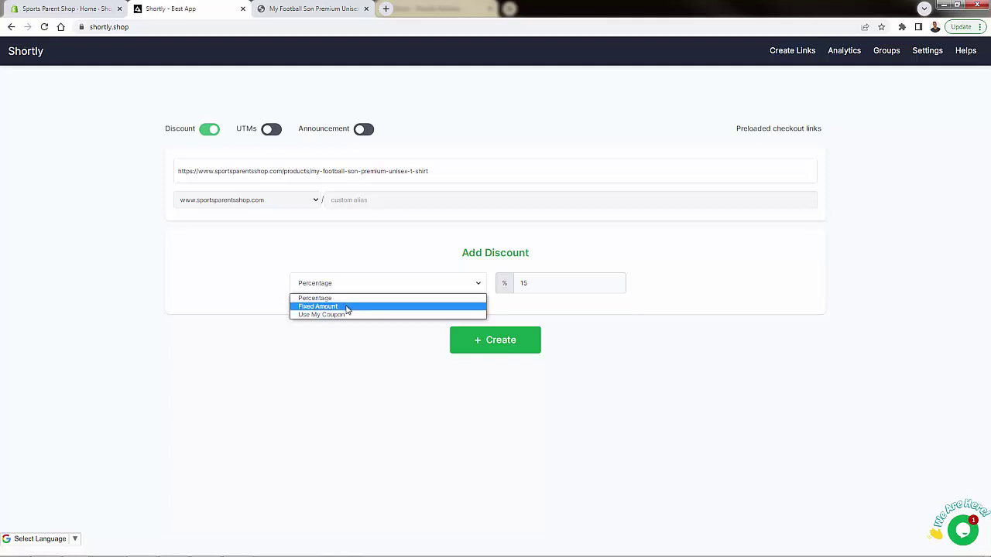
pyautogui.click(345, 315)
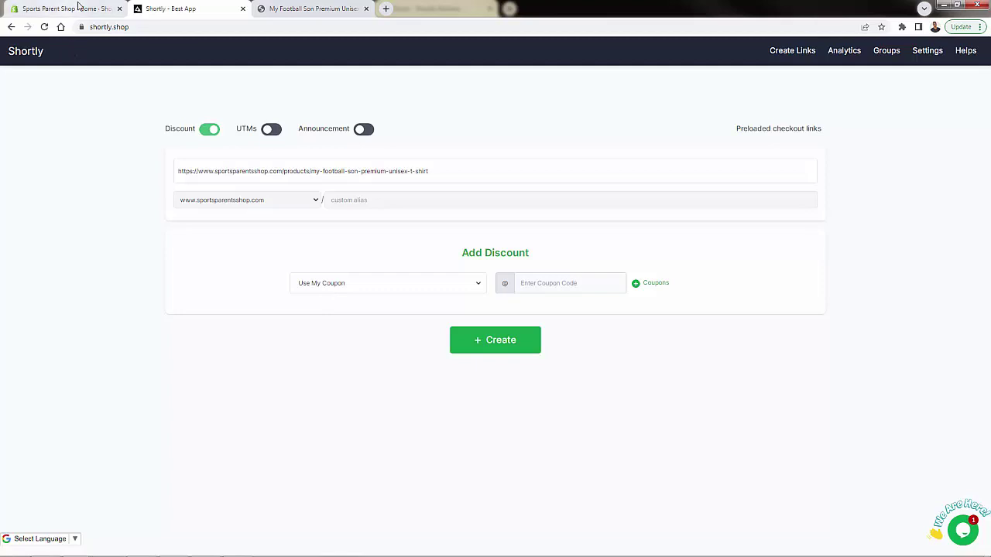
pyautogui.click(325, 283)
pyautogui.click(324, 295)
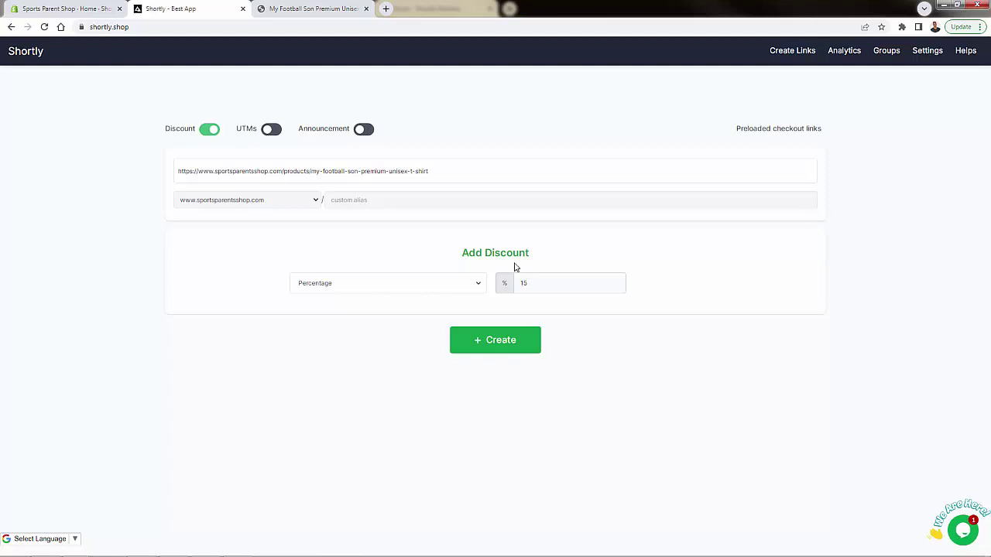
pyautogui.click(341, 286)
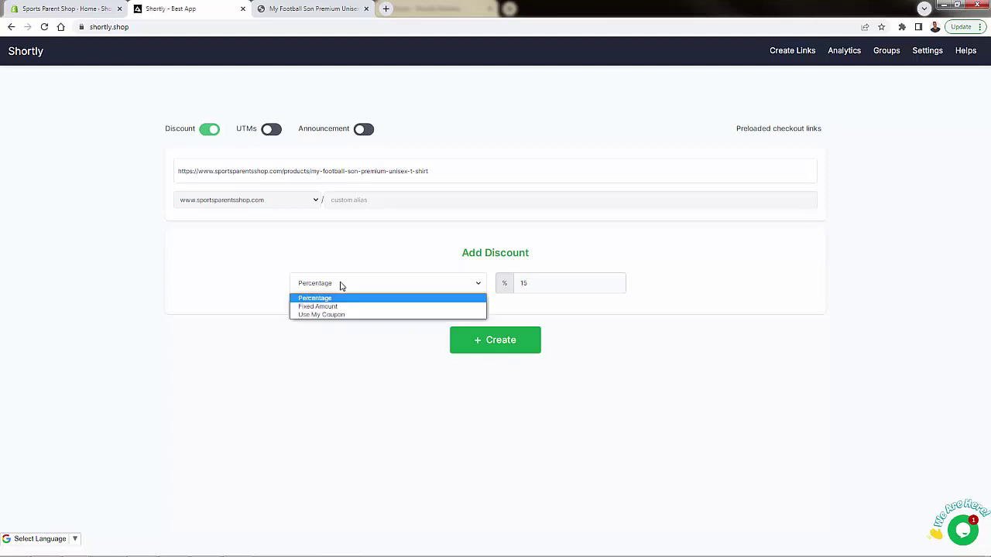
pyautogui.click(340, 286)
# Step: Set the percentage discount to 25% and create the short link without a custom alias
pyautogui.moveTo(533, 288); pyautogui.dragTo(480, 289)
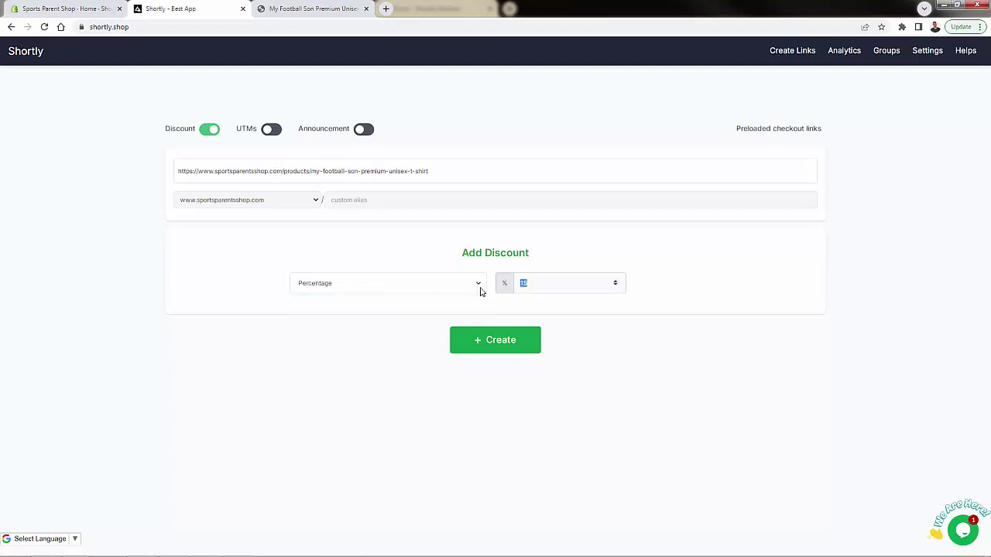
pyautogui.write('25')
pyautogui.click(517, 352)
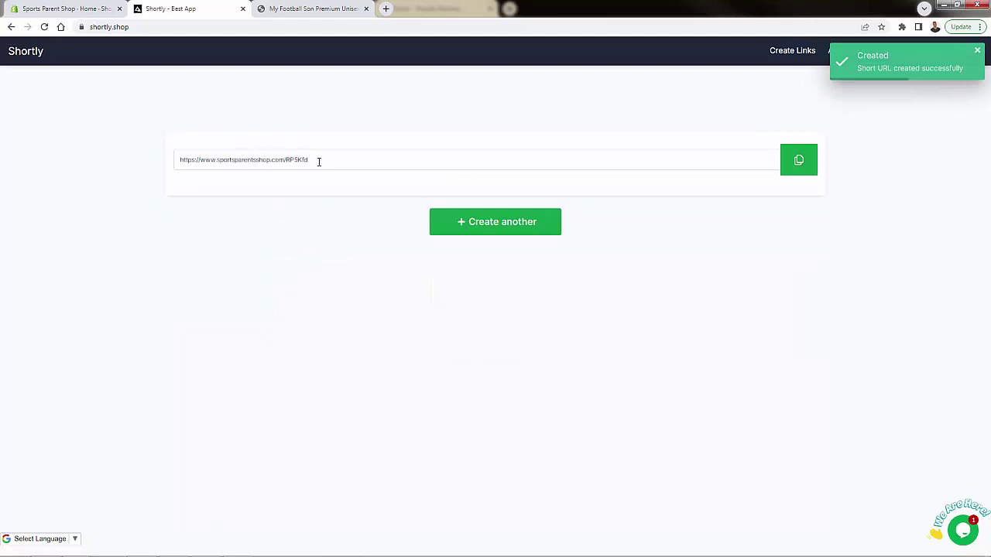
pyautogui.moveTo(287, 160); pyautogui.dragTo(325, 159)
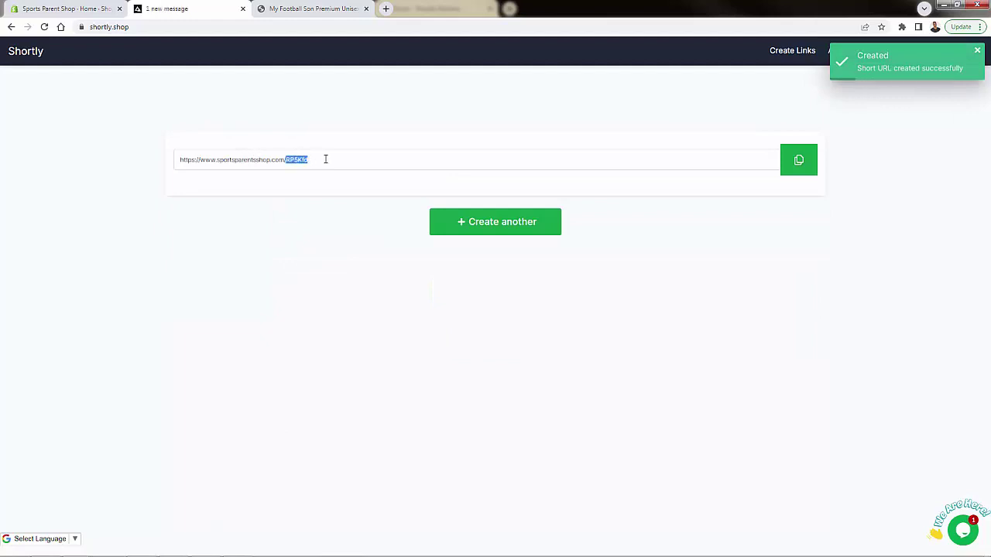
pyautogui.click(287, 197)
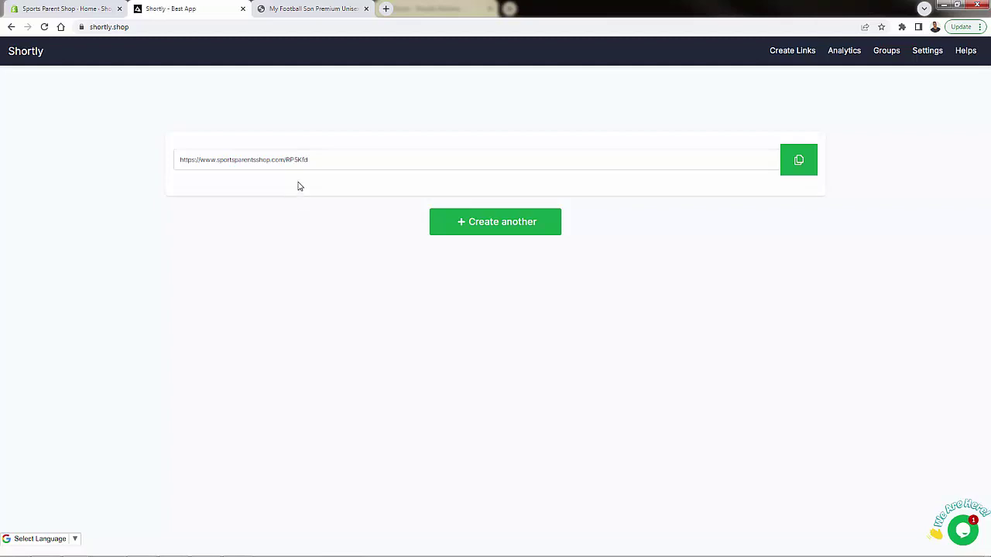
pyautogui.moveTo(288, 161); pyautogui.dragTo(334, 151)
pyautogui.click(327, 165)
pyautogui.moveTo(288, 160); pyautogui.dragTo(328, 157)
pyautogui.click(328, 157)
# Step: Copy the new 25% discount short link and test it in an incognito window, checking the reserved coupon code, then close the window
pyautogui.click(791, 161)
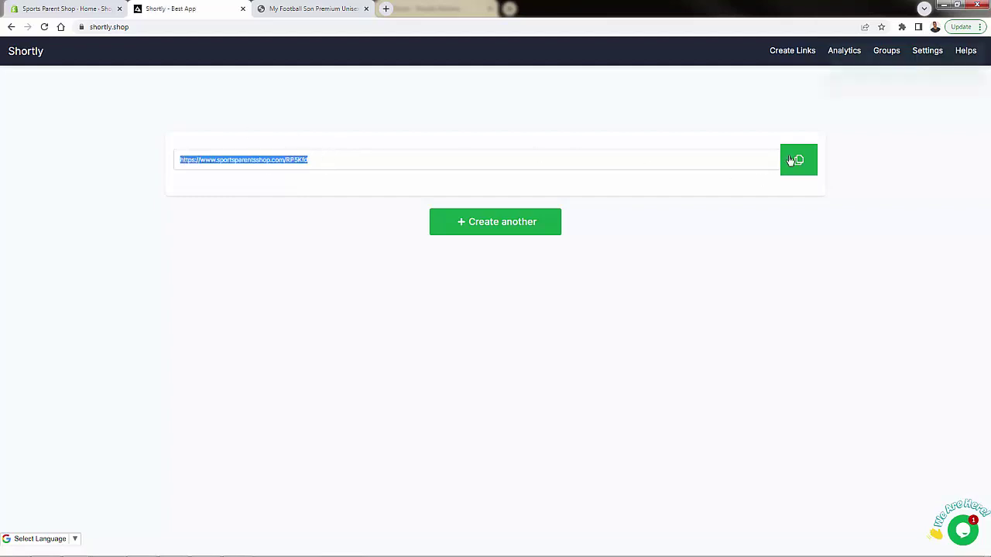
pyautogui.click(75, 179)
pyautogui.hotkey('ctrl', 'shift', 'n')
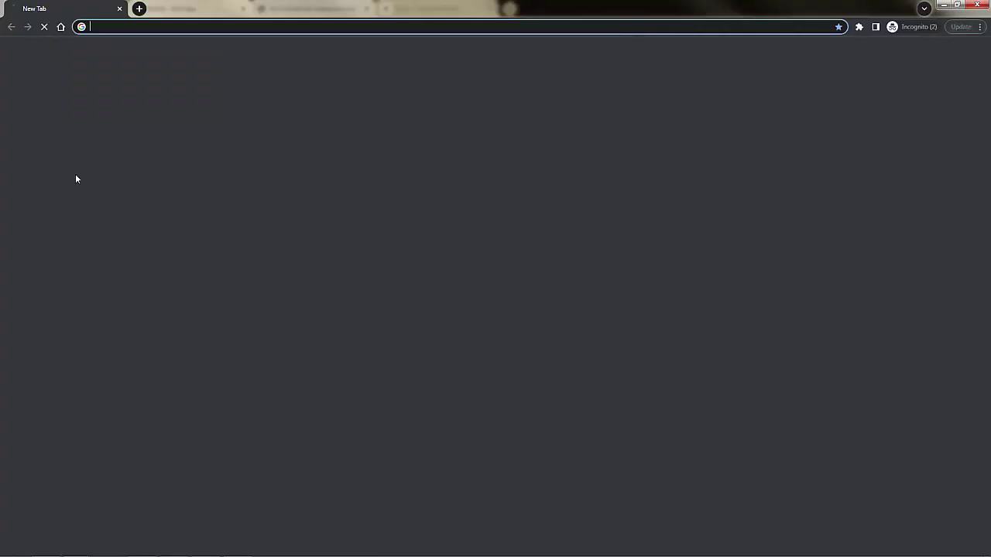
pyautogui.hotkey('ctrl', 'v')
pyautogui.press('Return')
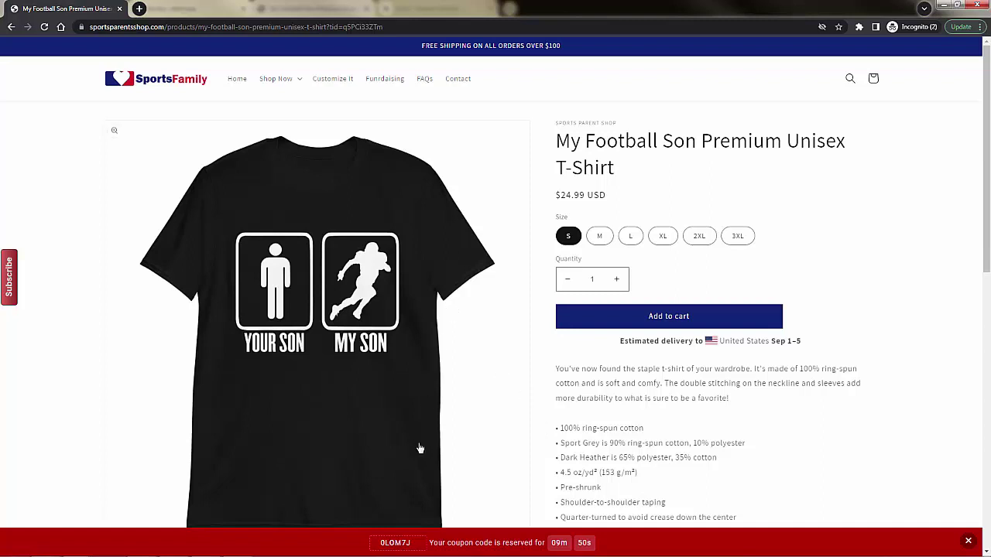
pyautogui.click(389, 544)
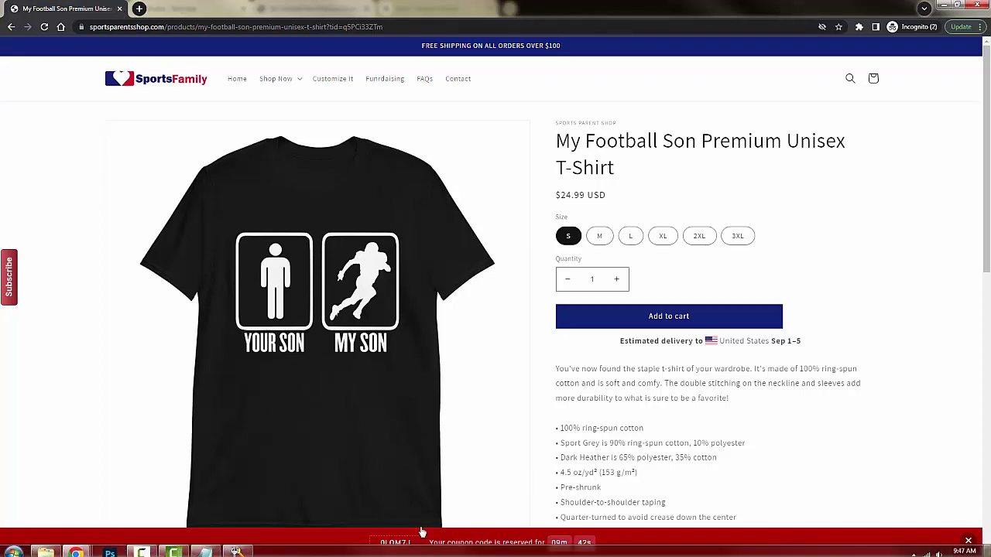
pyautogui.click(120, 8)
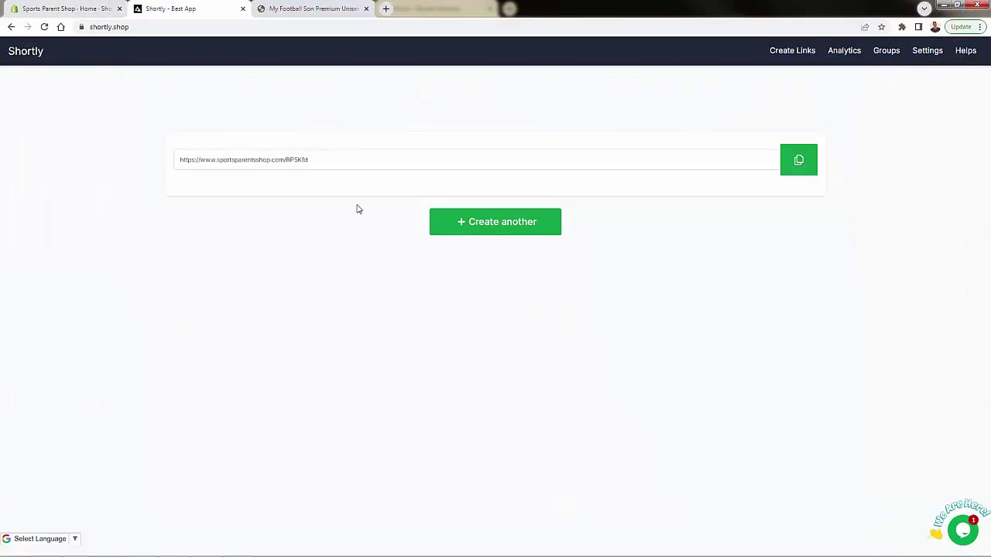
# Step: Check the links analytics for the 25% discount short link's clicks, orders and revenue
pyautogui.click(845, 52)
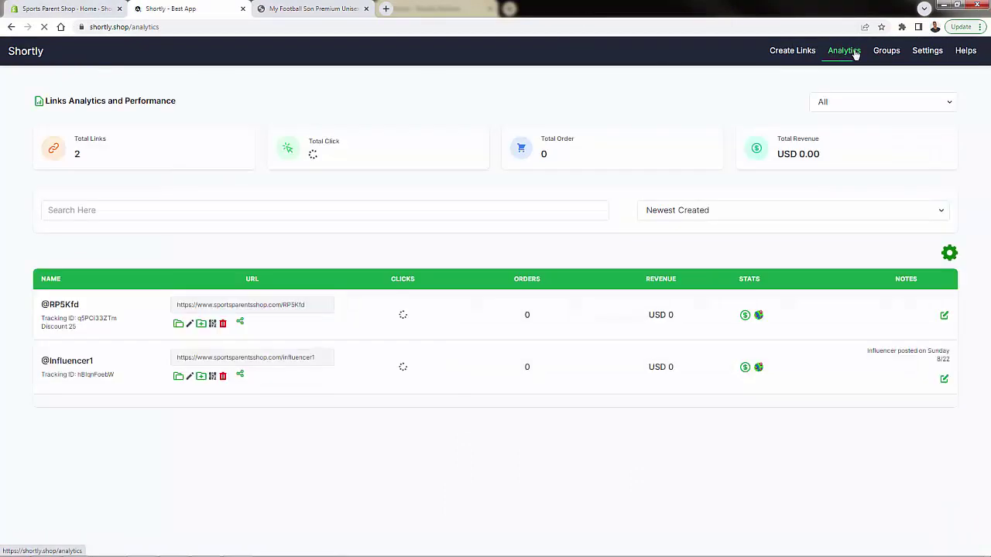
pyautogui.doubleClick(49, 301)
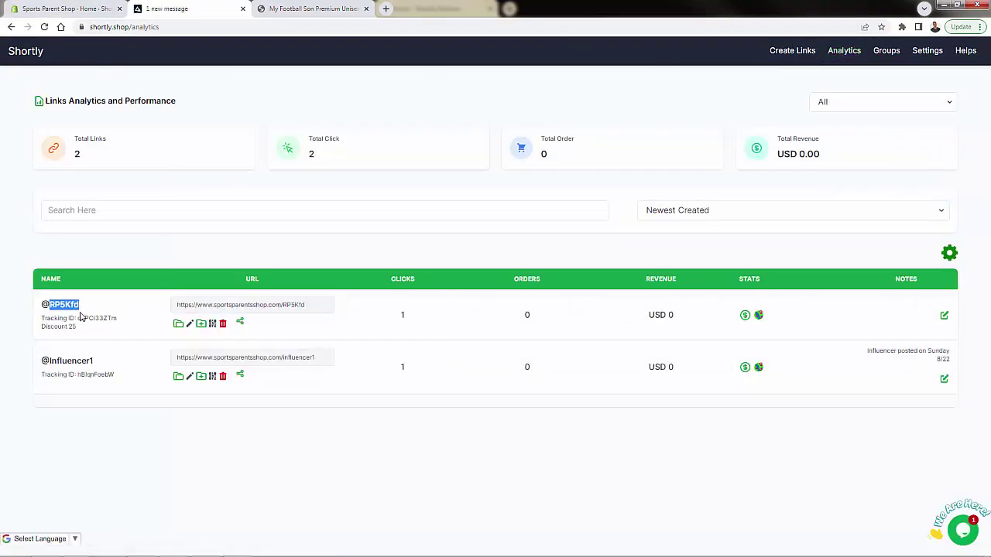
pyautogui.click(410, 325)
# Step: Start a new link with Discount and Announcement enabled and the T-shirt product page URL as its landing page
pyautogui.click(793, 51)
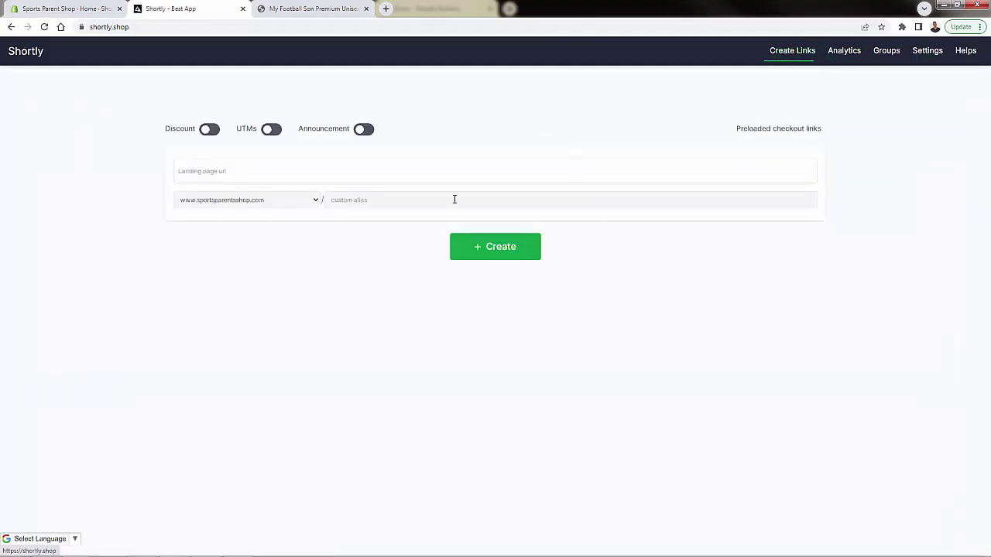
pyautogui.click(205, 130)
pyautogui.click(364, 130)
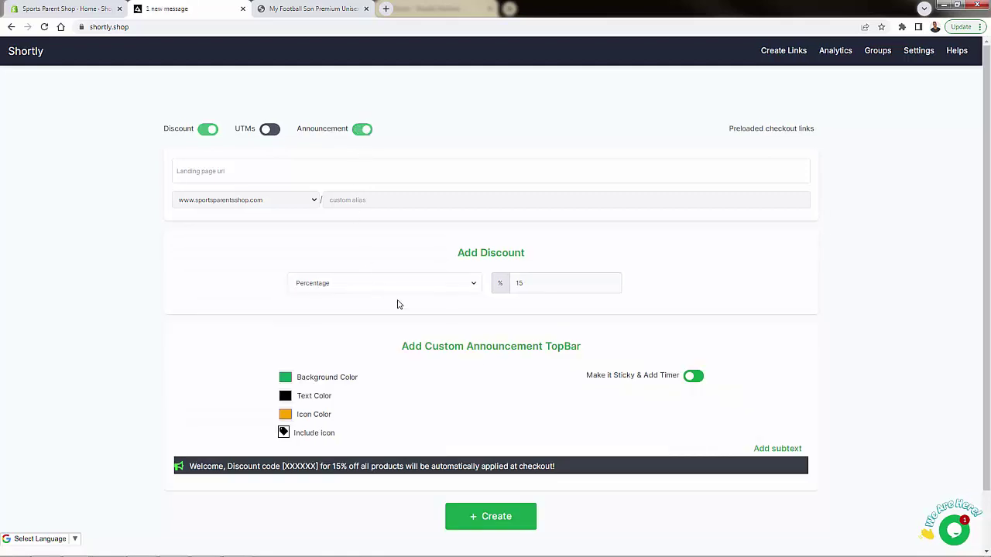
pyautogui.scroll(-1, 500, 343)
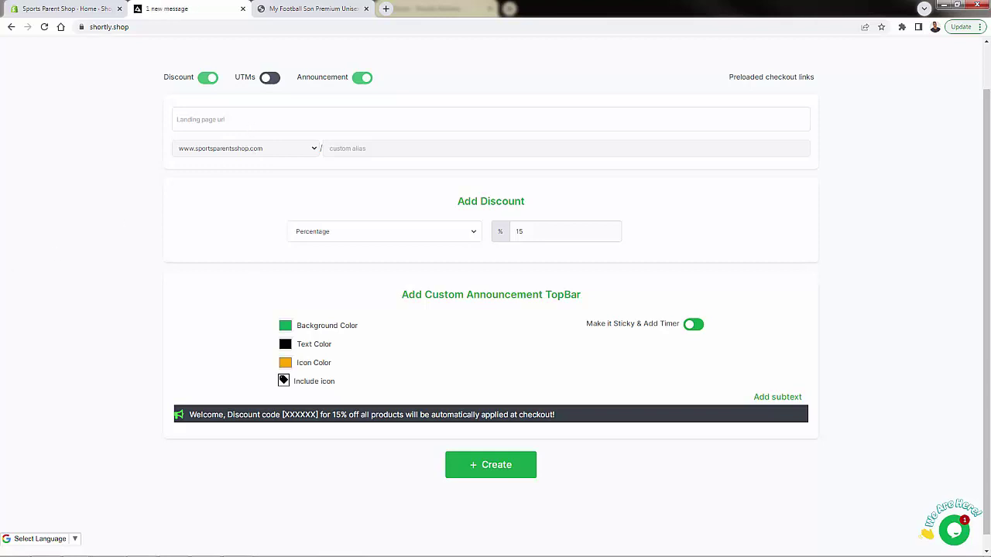
pyautogui.click(199, 130)
pyautogui.hotkey('ctrl', 'v')
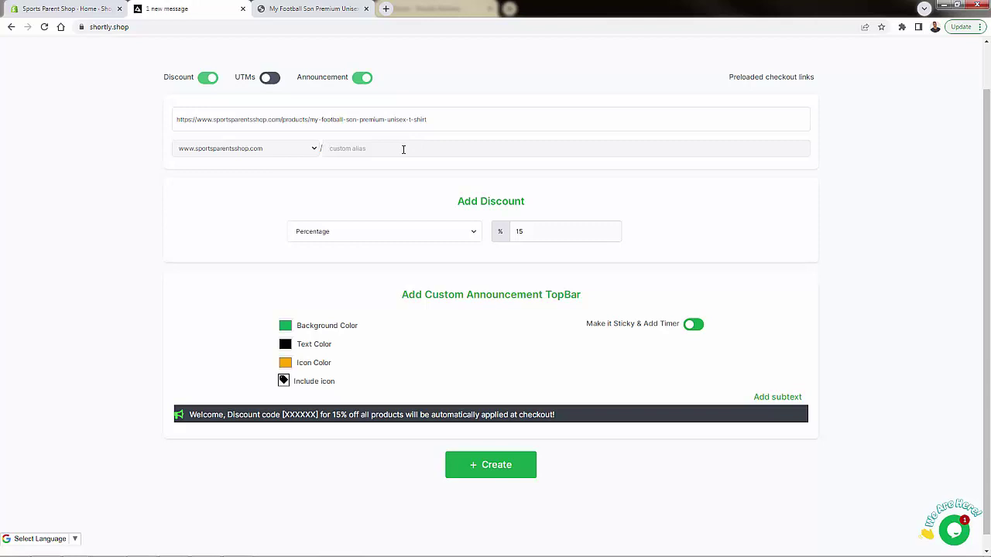
# Step: Set the custom alias to example2 and the percentage discount to 50%
pyautogui.write('example2')
pyautogui.click(325, 232)
pyautogui.click(303, 246)
pyautogui.click(518, 231)
pyautogui.write('50')
# Step: Edit the announcement top bar text so that the discount reads 50% off
pyautogui.doubleClick(467, 416)
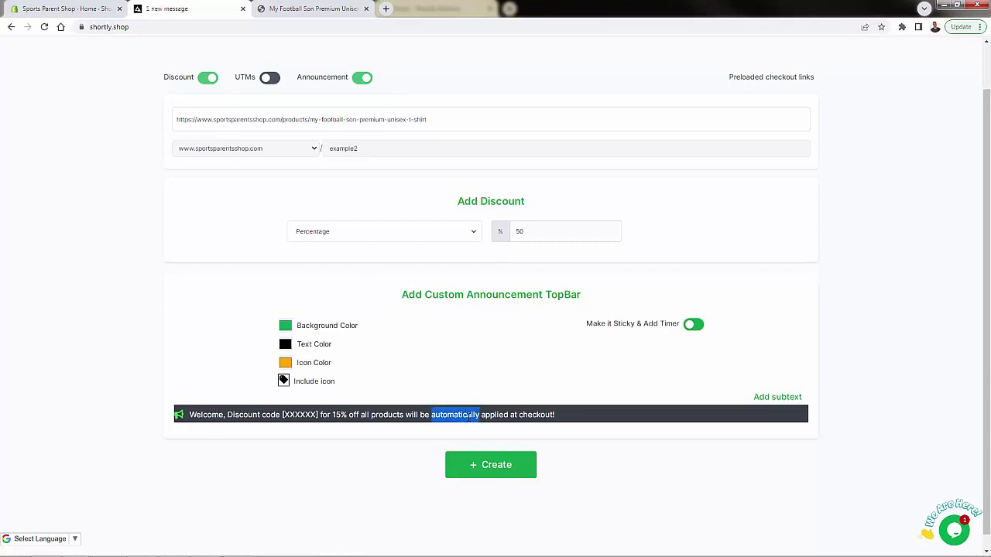
pyautogui.click(469, 416)
pyautogui.press('BackSpace')
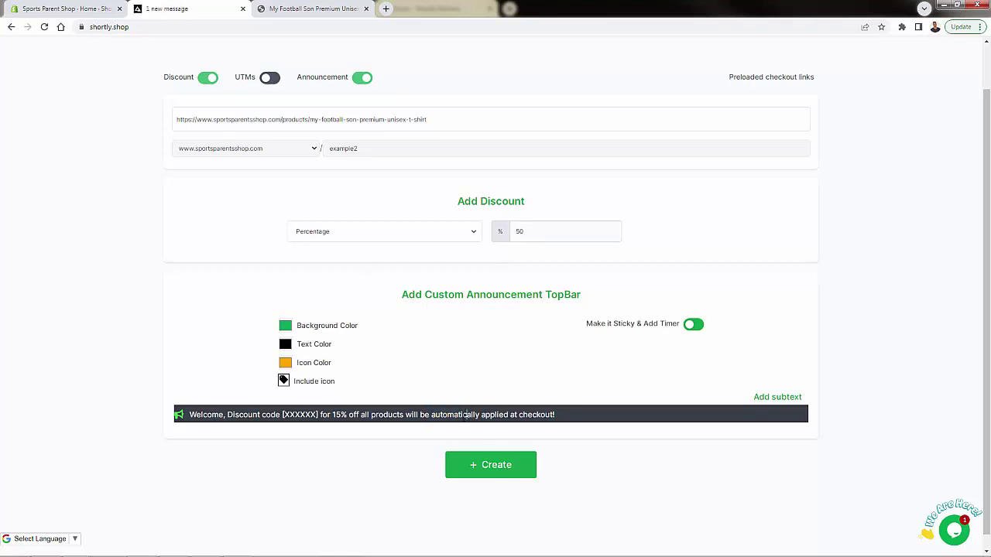
pyautogui.rightClick(456, 418)
pyautogui.click(335, 415)
pyautogui.press('BackSpace')
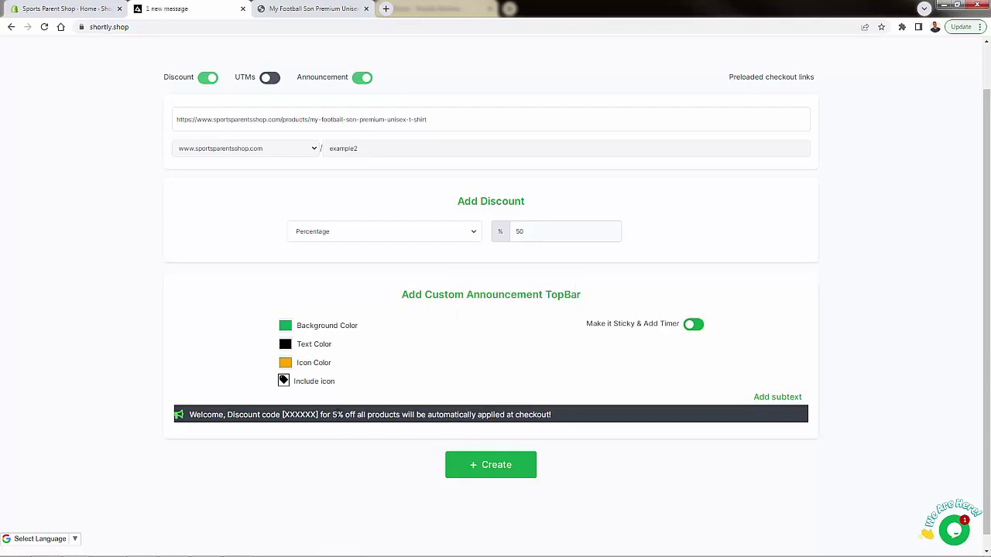
pyautogui.write('0')
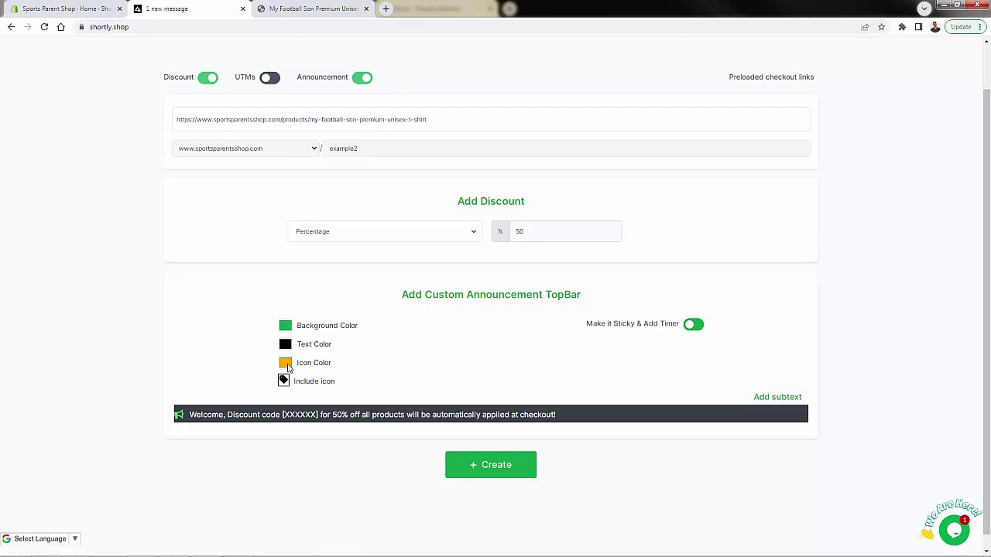
# Step: Set the announcement bar's background color to red (RGB 255, 0, 0) and create the short link
pyautogui.click(286, 327)
pyautogui.click(343, 387)
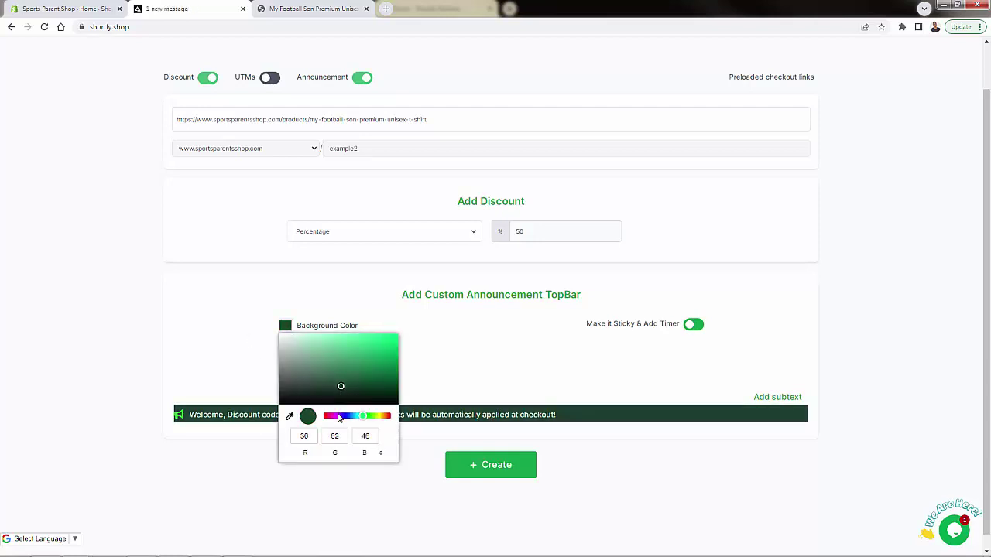
pyautogui.click(326, 416)
pyautogui.click(324, 418)
pyautogui.moveTo(346, 363); pyautogui.dragTo(412, 336)
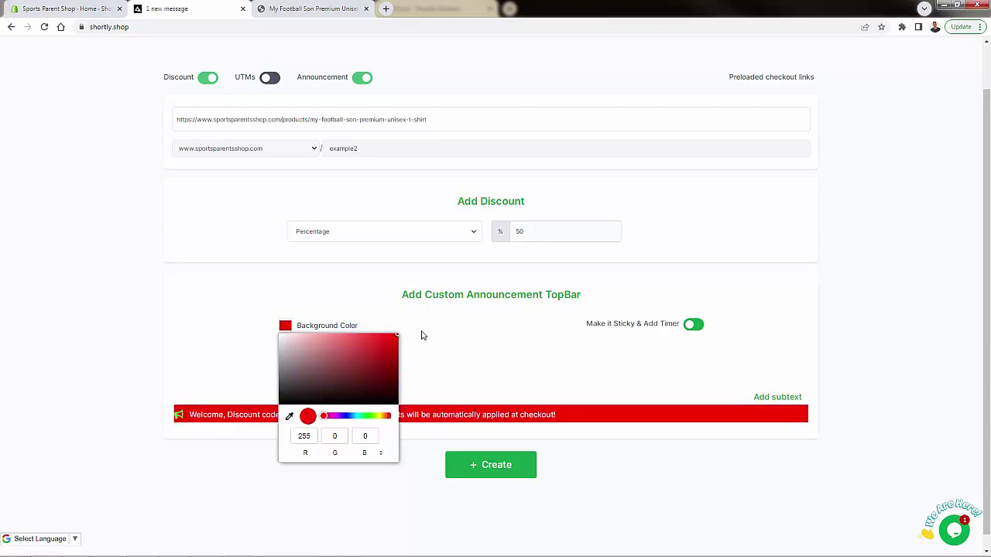
pyautogui.click(434, 335)
pyautogui.click(501, 479)
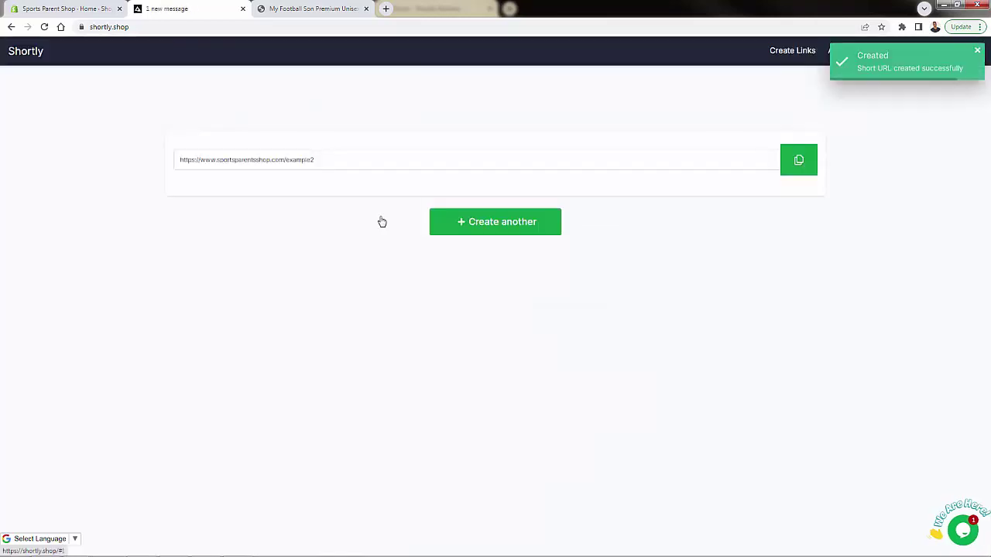
# Step: Copy the example2 short link and test it in an incognito window, checking the announcement bar and its discount code, then close the window
pyautogui.click(798, 162)
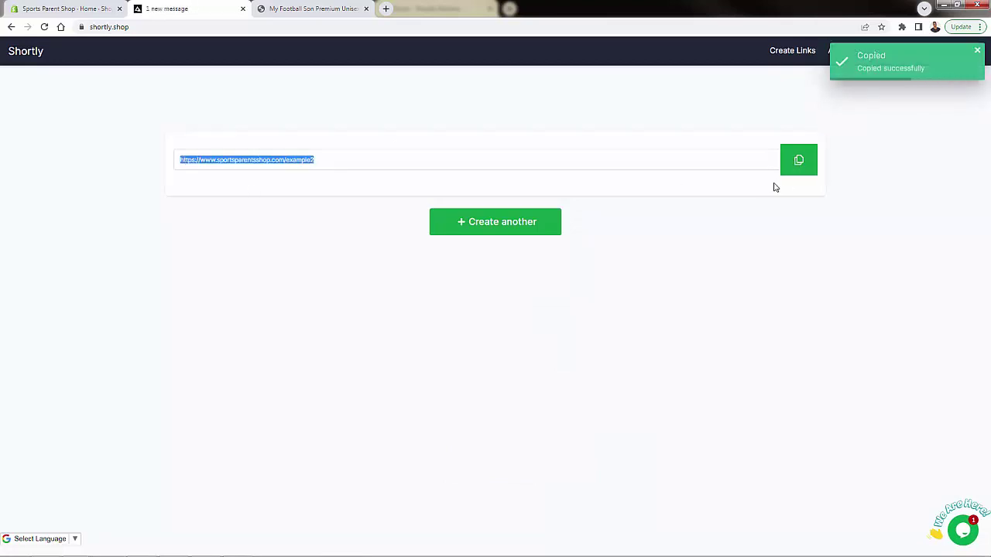
pyautogui.hotkey('ctrl', 'shift', 'n')
pyautogui.hotkey('ctrl', 'v')
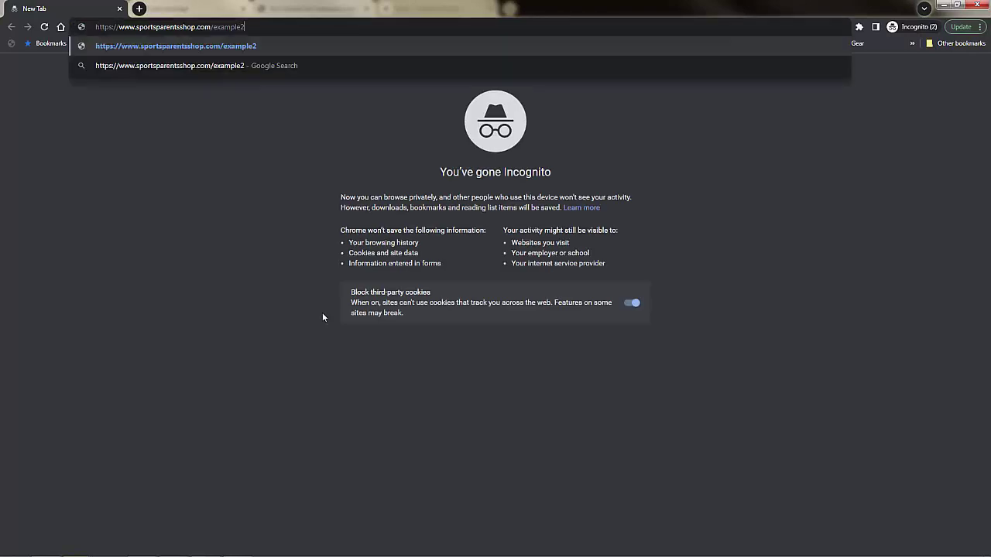
pyautogui.press('Return')
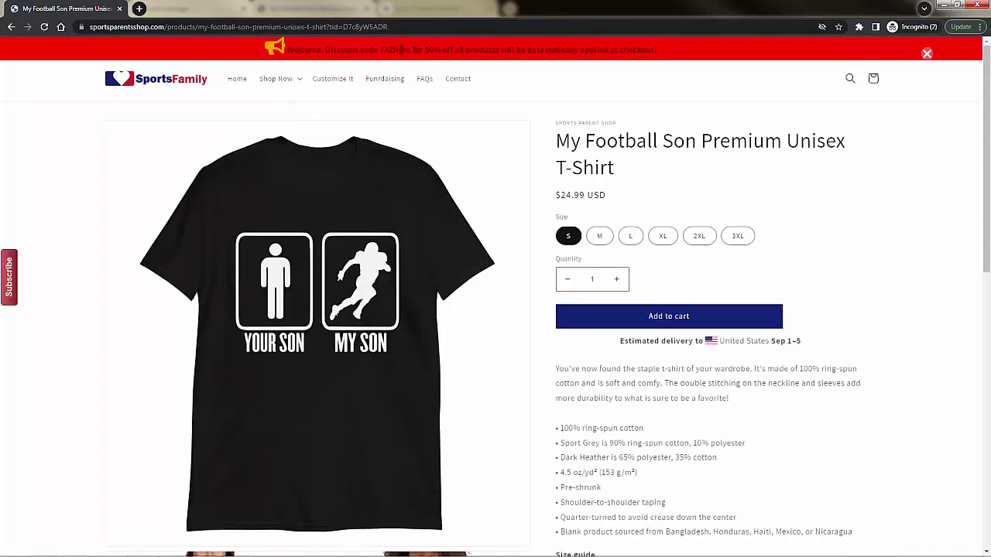
pyautogui.doubleClick(388, 49)
pyautogui.click(387, 50)
pyautogui.click(120, 9)
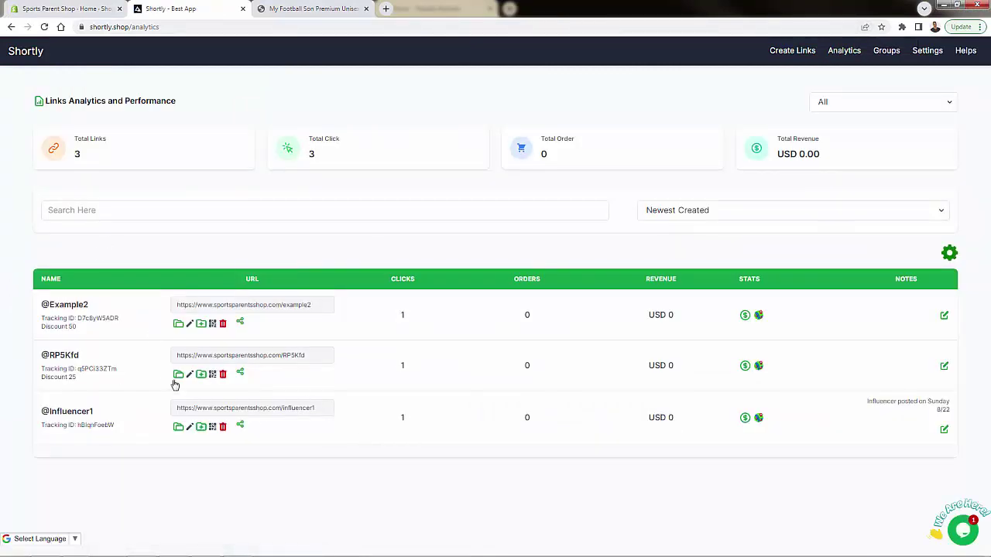
# Step: Review the links analytics, comparing names, clicks and revenue of the example2, RP5Kfd and influencer1 links and the total clicks
pyautogui.doubleClick(53, 306)
pyautogui.moveTo(59, 355); pyautogui.dragTo(95, 358)
pyautogui.moveTo(49, 411); pyautogui.dragTo(101, 414)
pyautogui.click(66, 357)
pyautogui.moveTo(71, 305); pyautogui.dragTo(65, 305)
pyautogui.keyDown('shift'); pyautogui.click(99, 306); pyautogui.keyUp('shift')
pyautogui.click(98, 306)
pyautogui.doubleClick(670, 366)
pyautogui.click(669, 365)
pyautogui.moveTo(647, 367); pyautogui.dragTo(696, 361)
pyautogui.moveTo(620, 428); pyautogui.dragTo(695, 426)
pyautogui.click(694, 426)
pyautogui.moveTo(319, 164); pyautogui.dragTo(361, 150)
pyautogui.click(361, 150)
pyautogui.moveTo(39, 298); pyautogui.dragTo(161, 343)
pyautogui.click(106, 395)
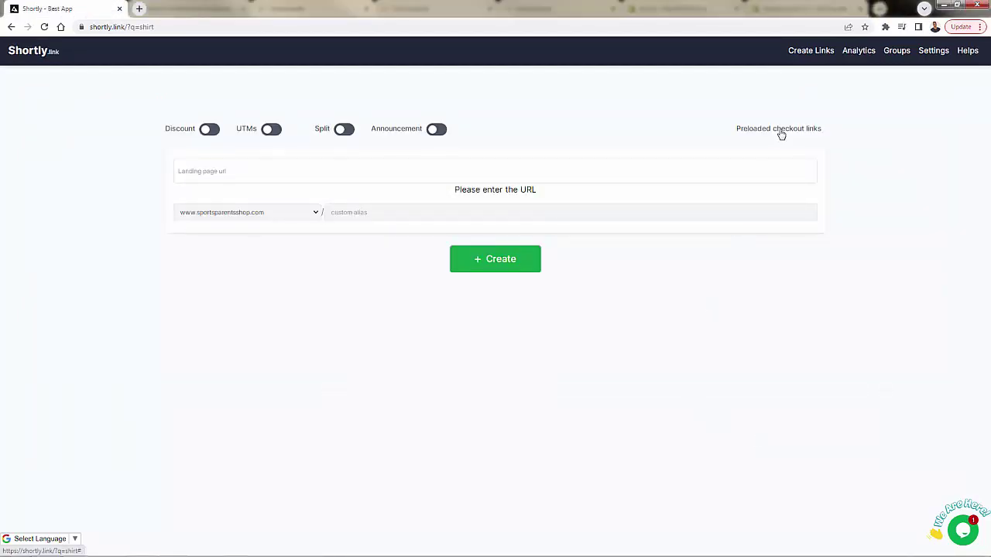
# Step: Add one size L Football Mom Stripes and one size L Football Logo Mom Premium Unisex T-Shirt to a preloaded checkout link
pyautogui.click(781, 130)
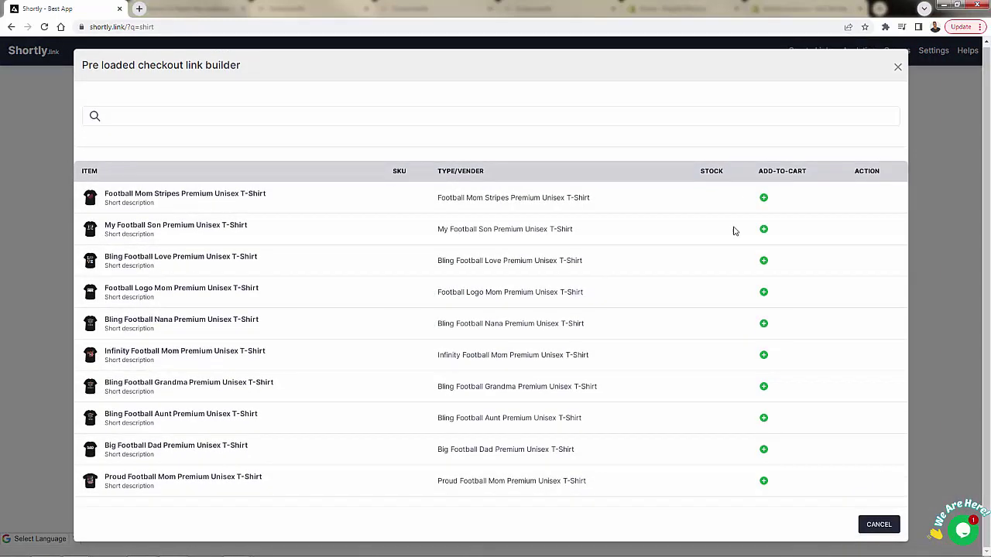
pyautogui.click(763, 199)
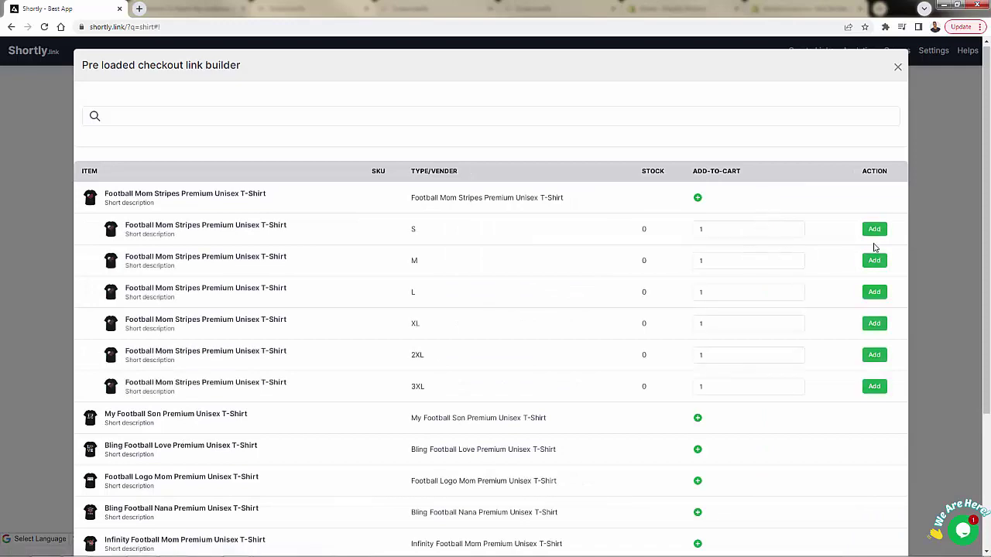
pyautogui.click(874, 291)
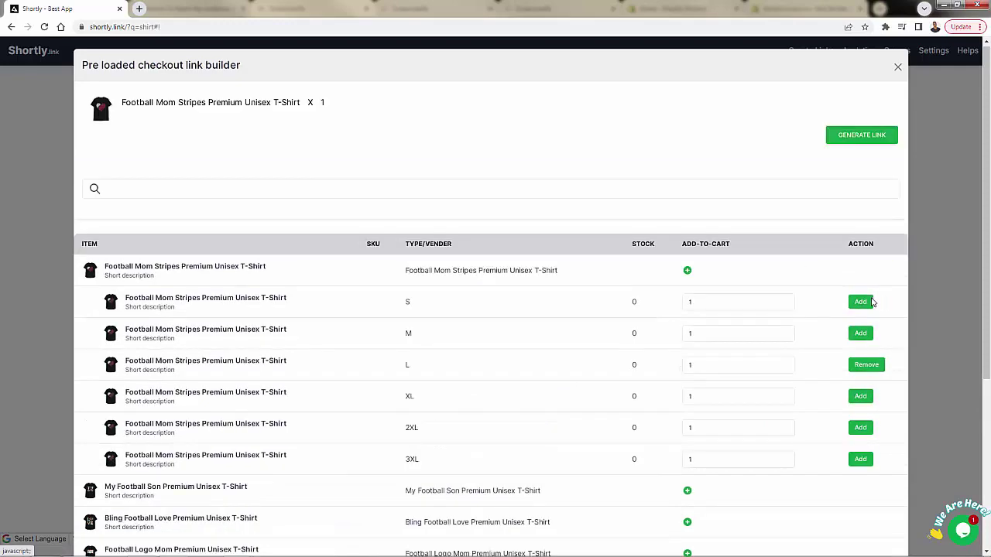
pyautogui.scroll(-3, 730, 398)
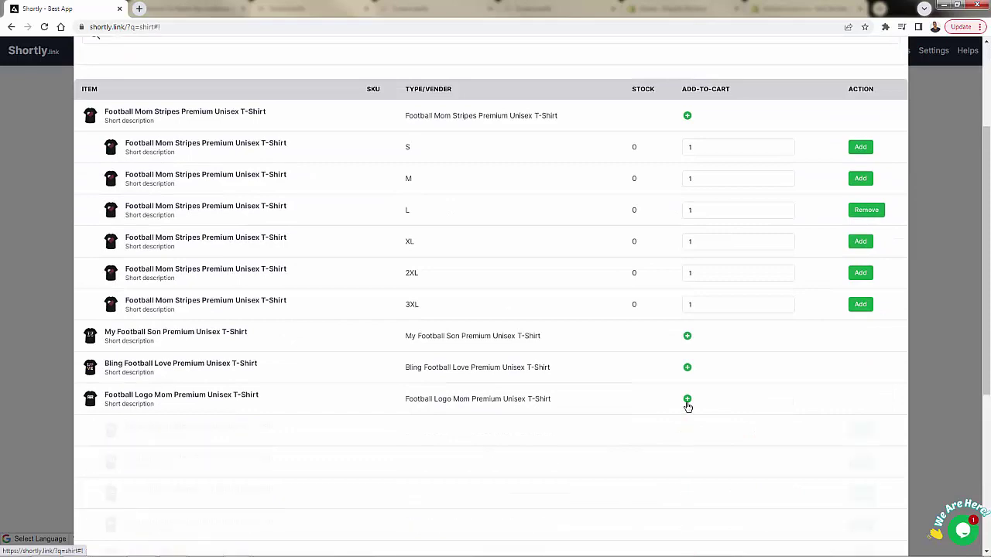
pyautogui.click(687, 400)
pyautogui.scroll(-1, 687, 404)
pyautogui.click(871, 443)
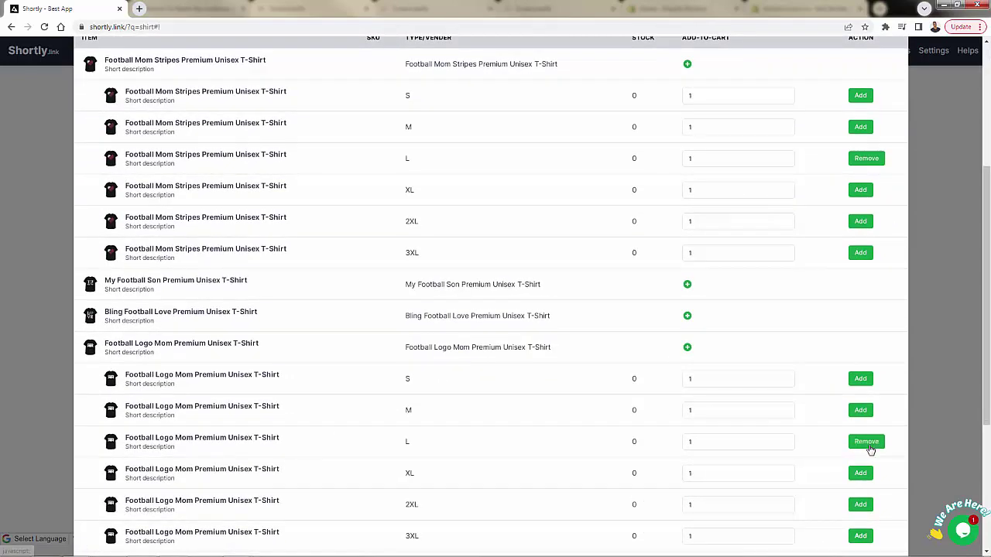
# Step: Generate the preloaded checkout link for the two selected T-shirts and copy its URL from the landing page field
pyautogui.scroll(3, 757, 381)
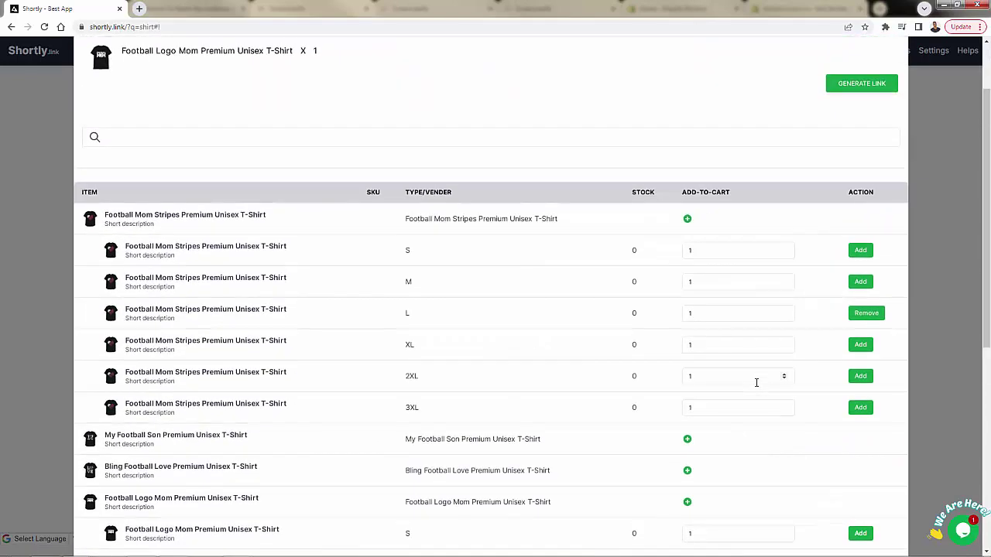
pyautogui.scroll(-8, 727, 392)
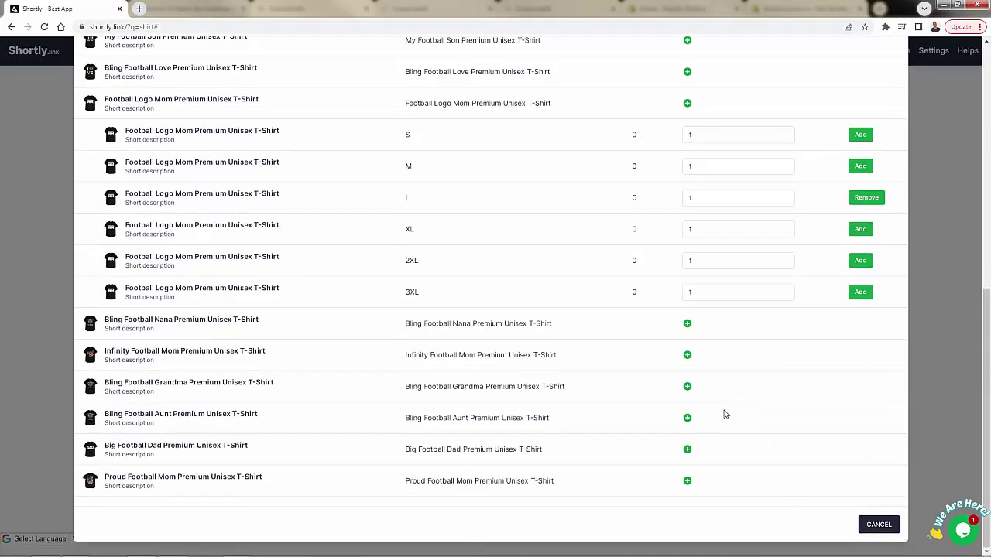
pyautogui.scroll(8, 724, 410)
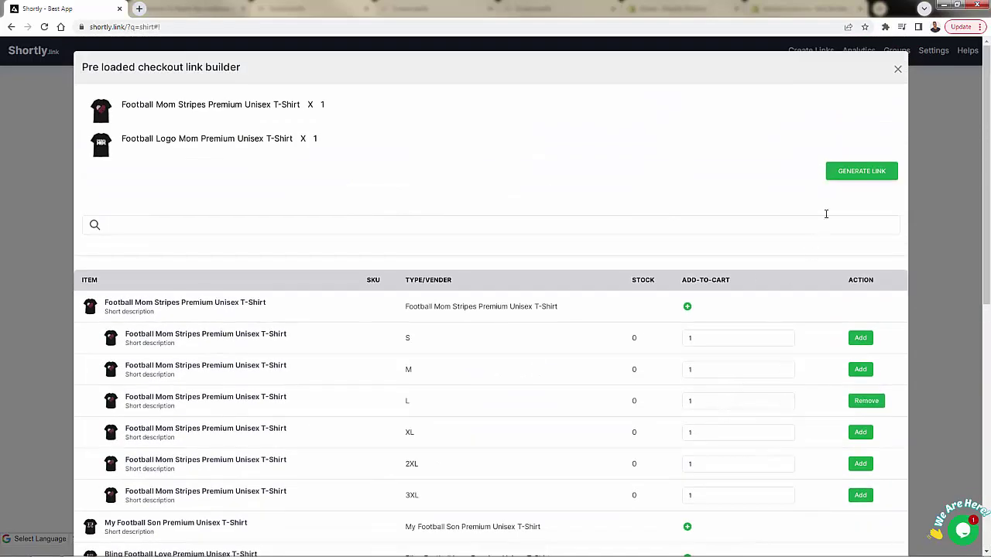
pyautogui.click(837, 176)
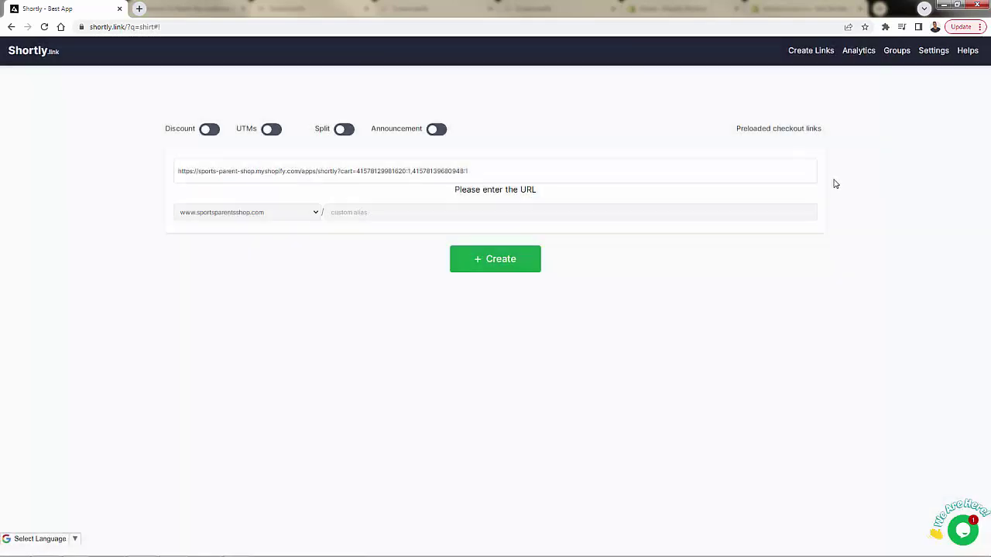
pyautogui.tripleClick(388, 172)
pyautogui.rightClick(387, 171)
pyautogui.click(412, 193)
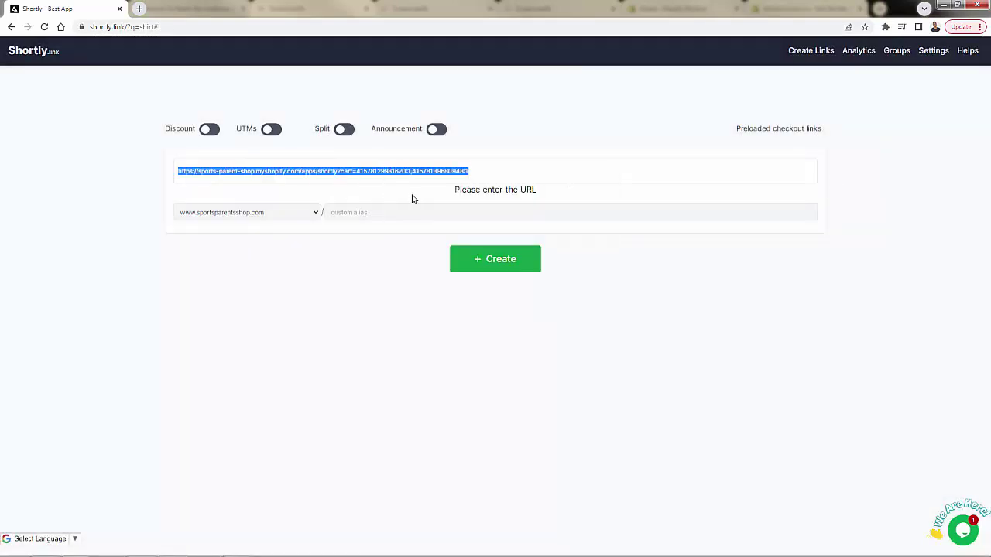
pyautogui.click(376, 181)
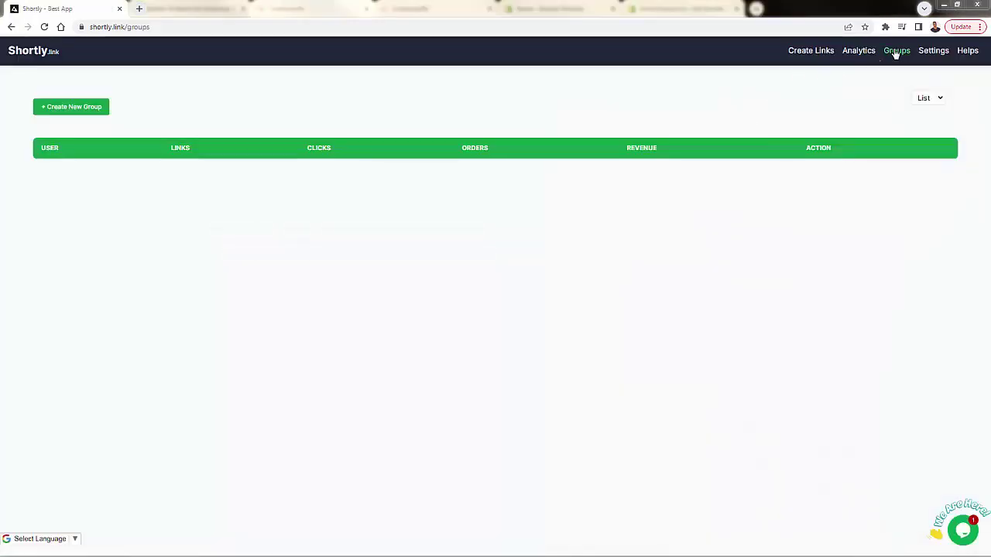
# Step: Create a new group named "Influencer Set #1" with the short description "Our first influencer promos"
pyautogui.click(52, 106)
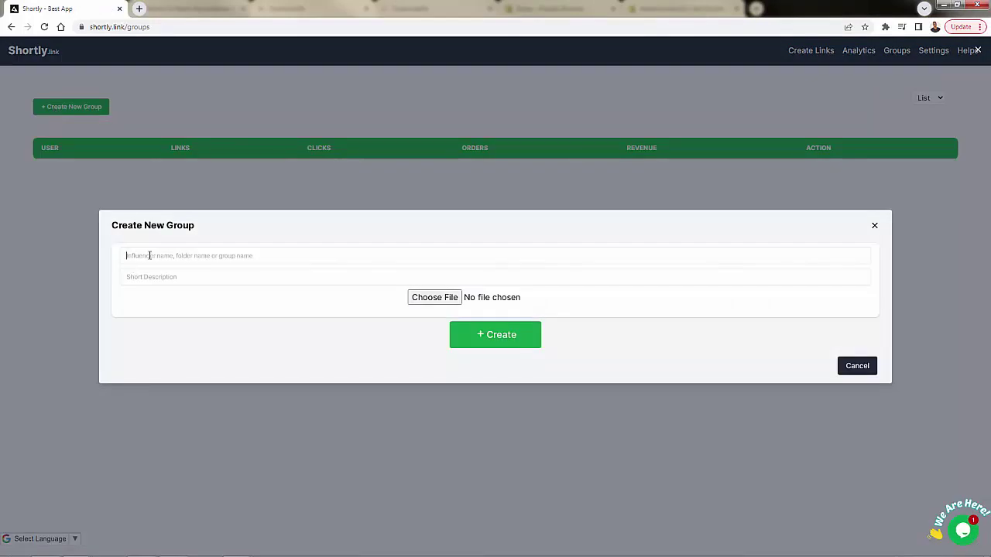
pyautogui.write('Influencer Set #1')
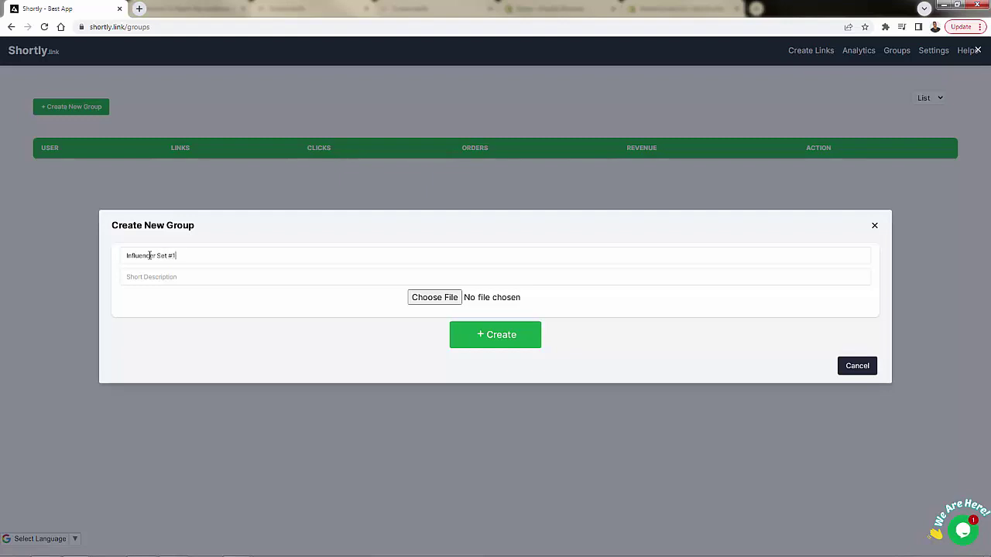
pyautogui.click(152, 280)
pyautogui.write('Our first influencer promos')
pyautogui.click(490, 340)
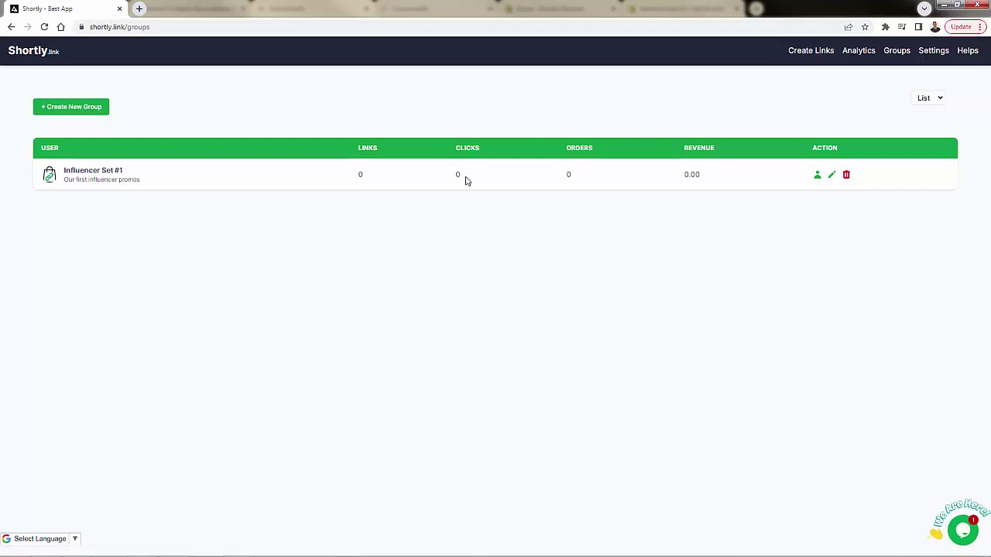
# Step: Open the details page of the Influencer Set #1 group and review its links, clicks, orders and revenue summary
pyautogui.click(819, 179)
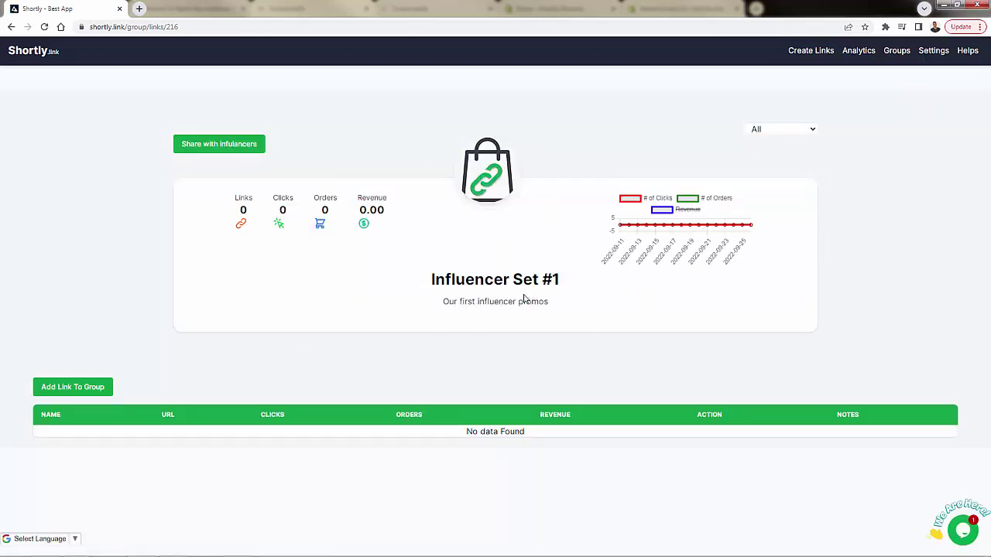
pyautogui.moveTo(222, 218); pyautogui.dragTo(380, 219)
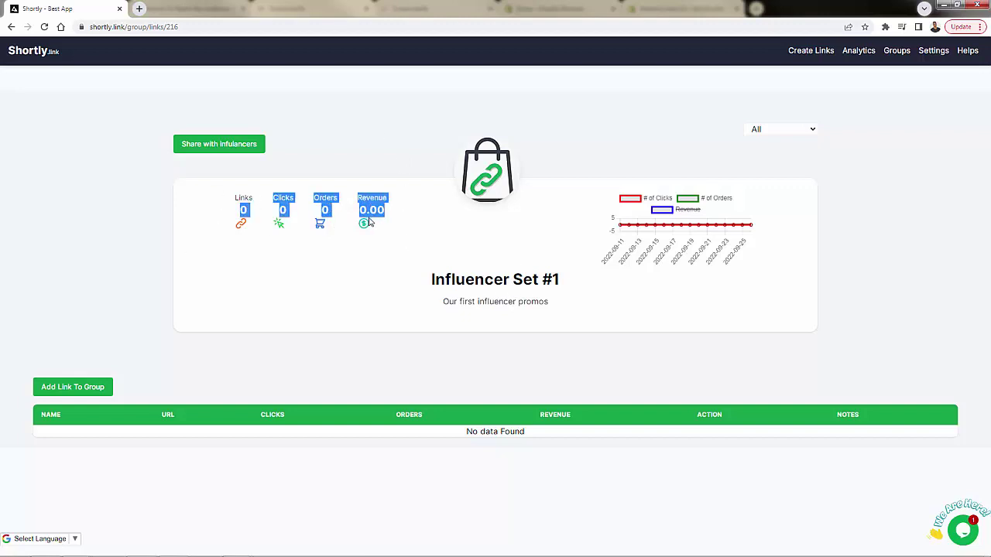
pyautogui.click(374, 277)
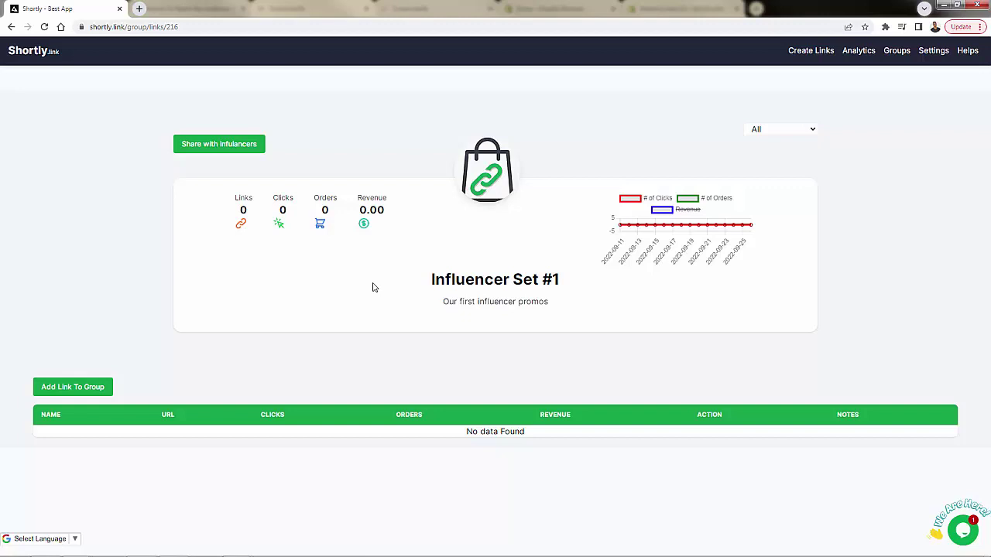
# Step: Add the influencer1, RP5Kfd and example2 short links to the Influencer Set #1 group and reload the group page
pyautogui.click(86, 392)
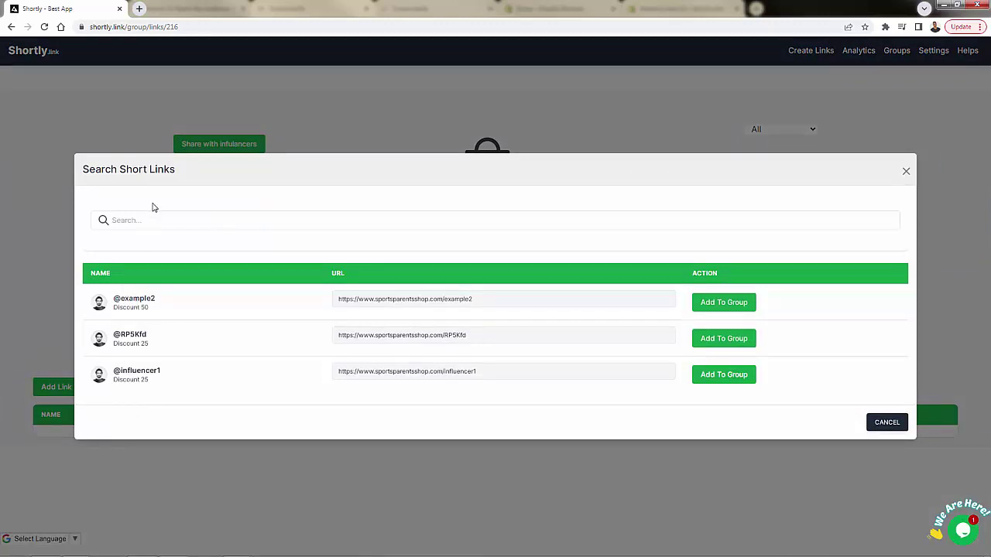
pyautogui.click(724, 377)
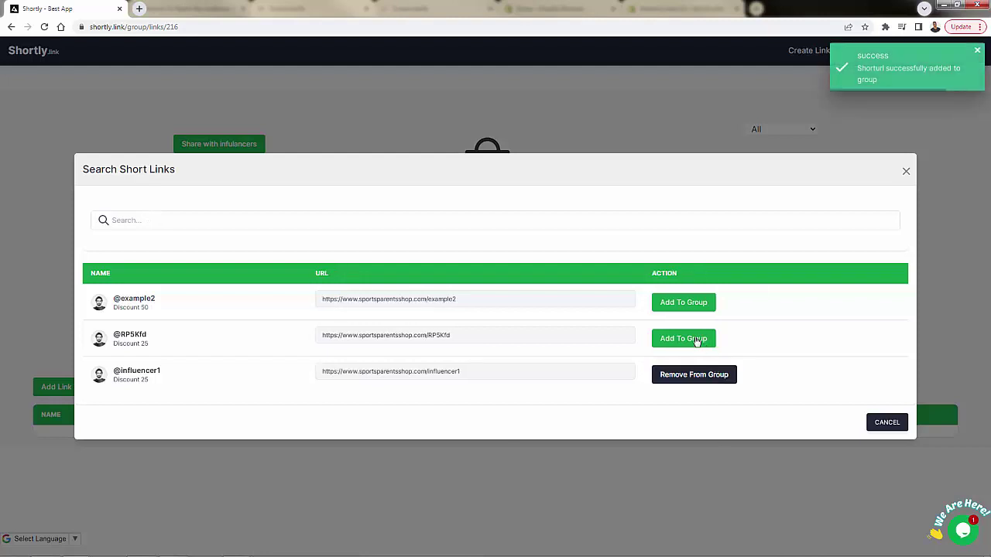
pyautogui.click(699, 341)
pyautogui.click(696, 303)
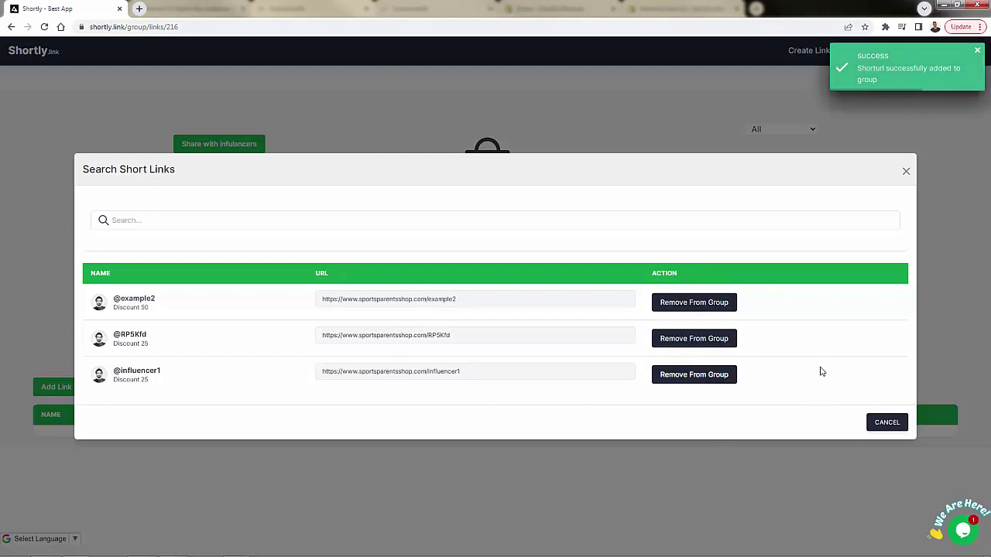
pyautogui.click(906, 171)
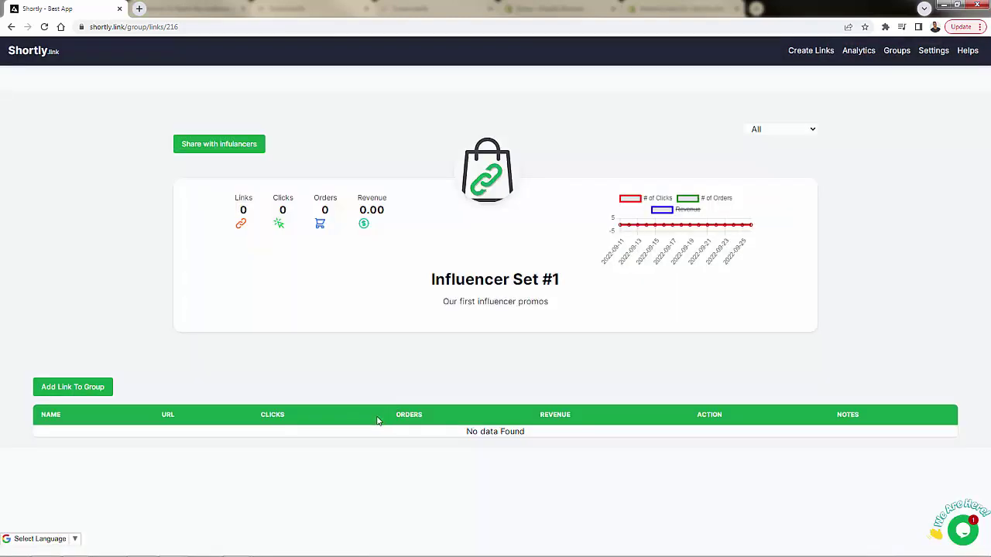
pyautogui.click(45, 28)
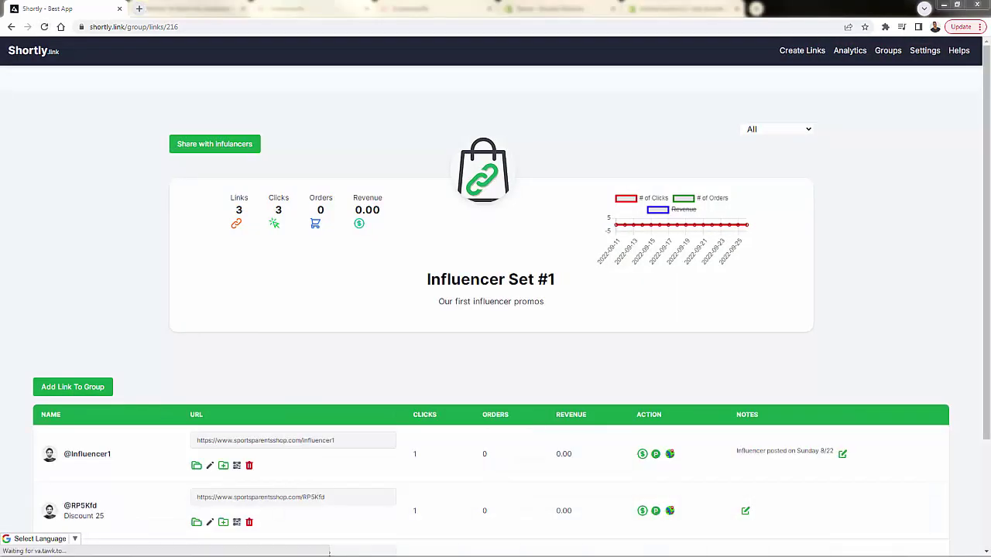
# Step: Examine the group's combined links, clicks, orders and revenue totals and compare them with the figures of each link in it
pyautogui.moveTo(215, 213); pyautogui.dragTo(263, 211)
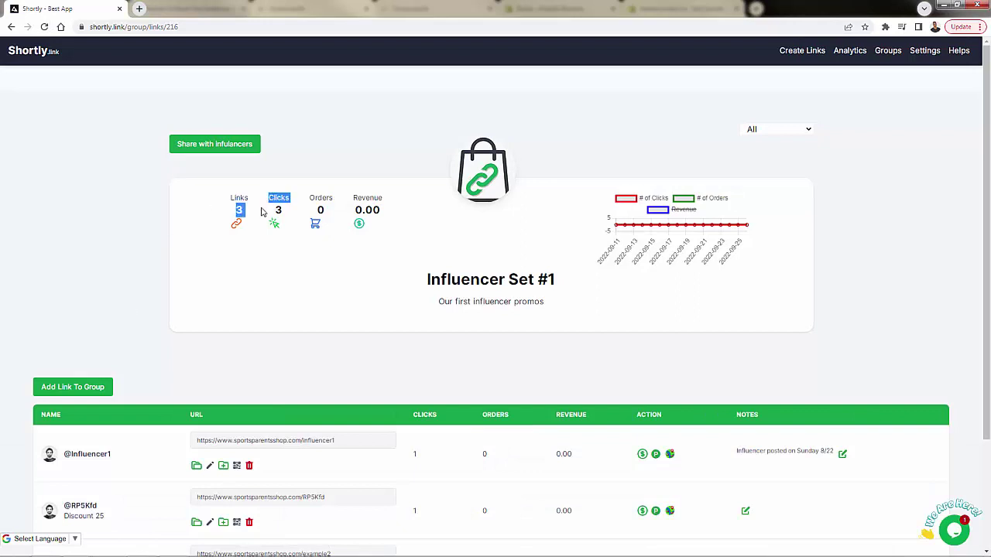
pyautogui.click(274, 280)
pyautogui.scroll(-2, 274, 280)
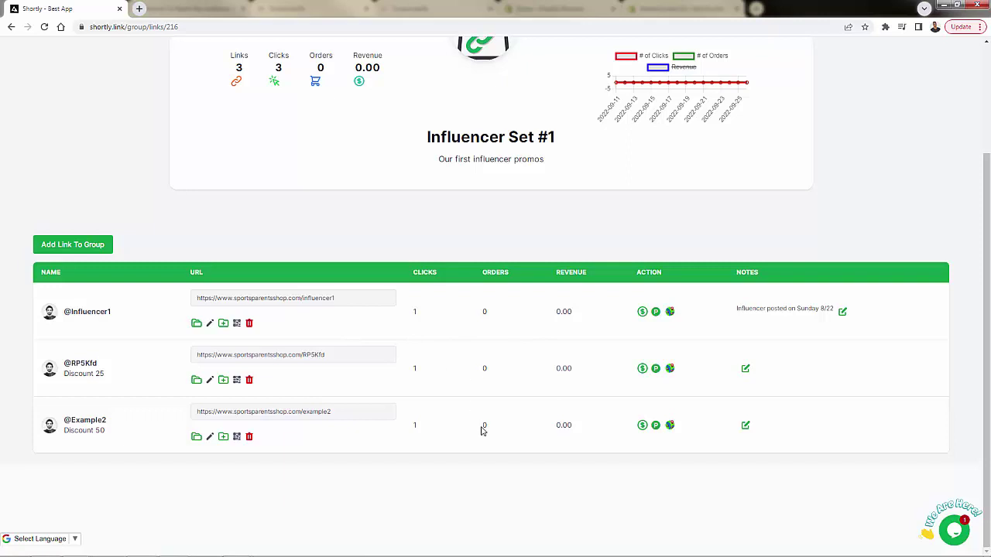
pyautogui.scroll(2, 401, 485)
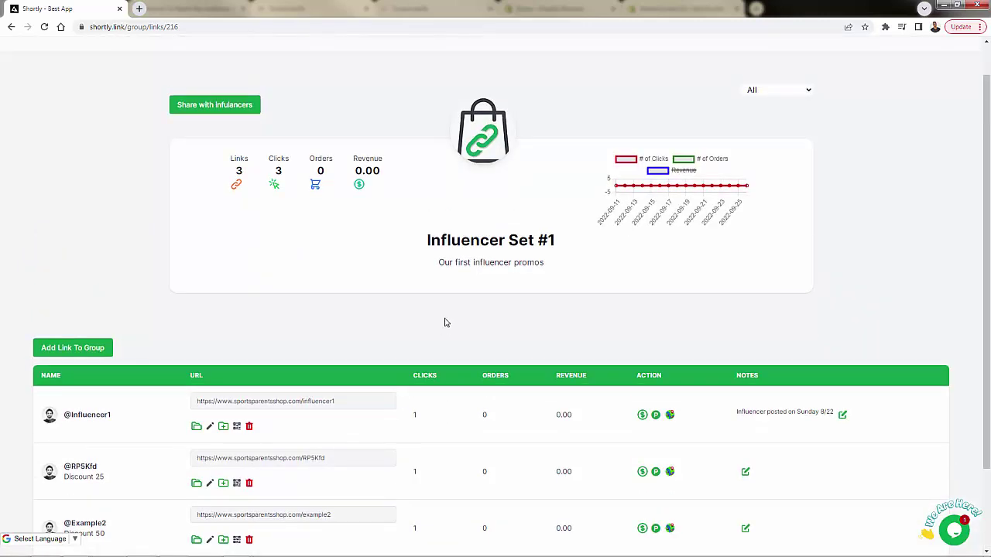
pyautogui.scroll(1, 437, 336)
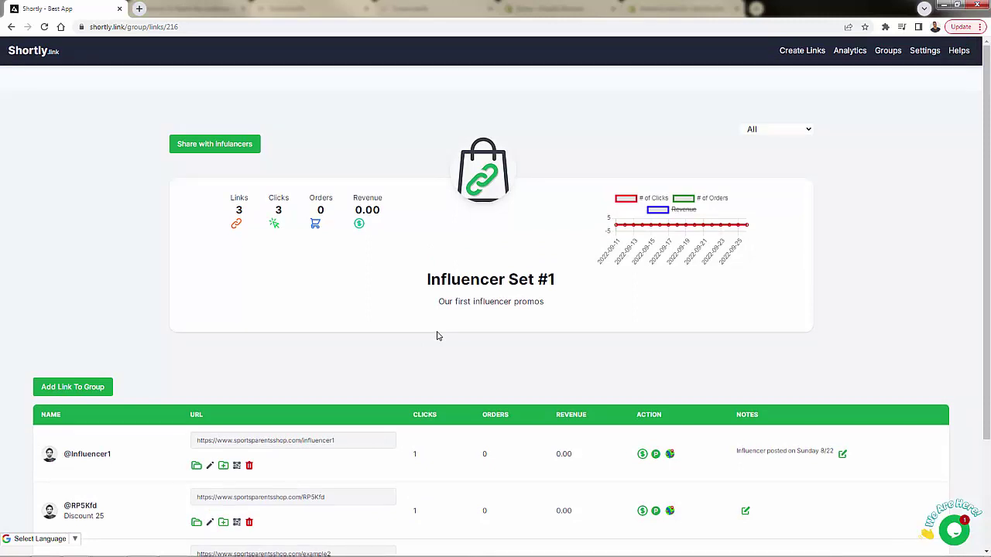
pyautogui.moveTo(199, 204); pyautogui.dragTo(370, 200)
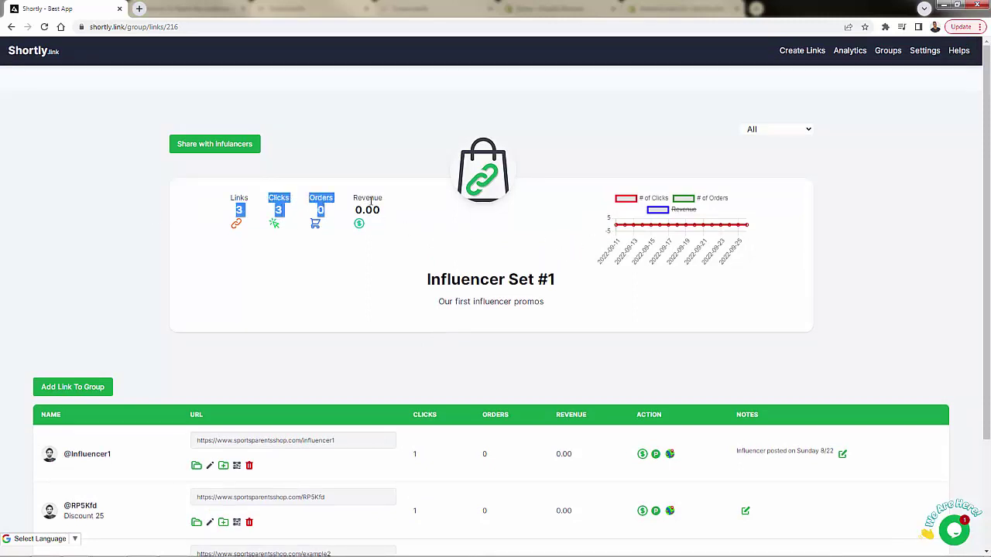
pyautogui.click(356, 191)
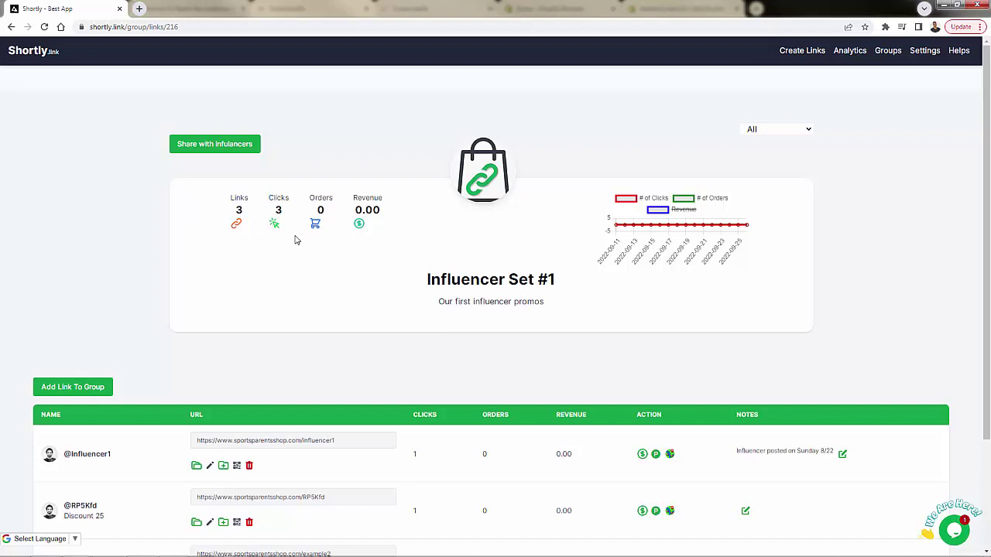
pyautogui.scroll(-1, 295, 240)
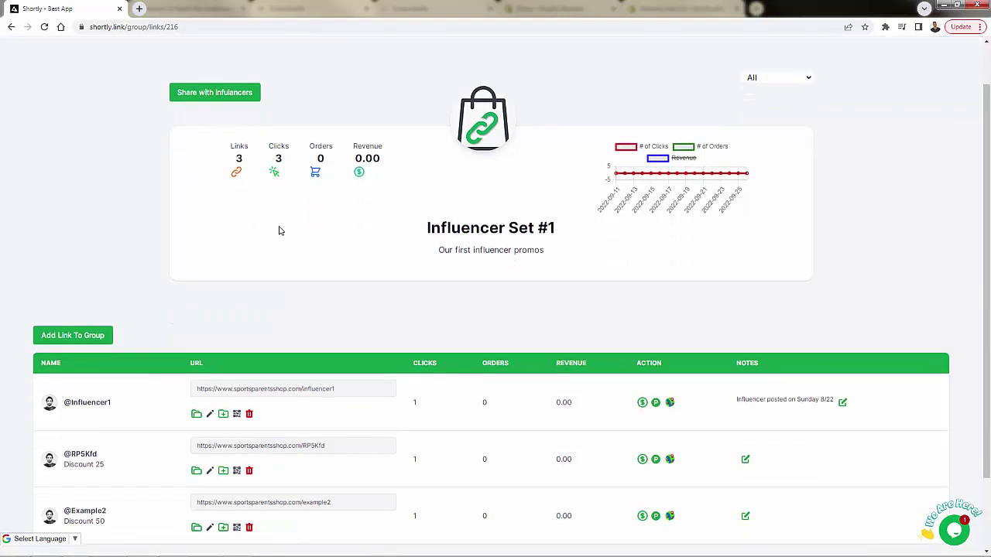
pyautogui.scroll(-1, 281, 231)
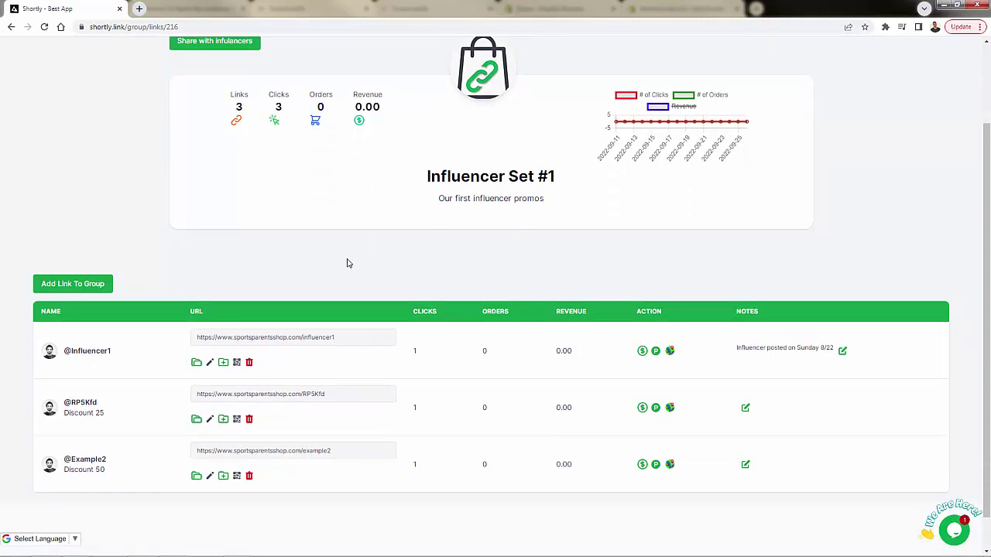
pyautogui.scroll(-1, 98, 183)
pyautogui.scroll(1, 117, 194)
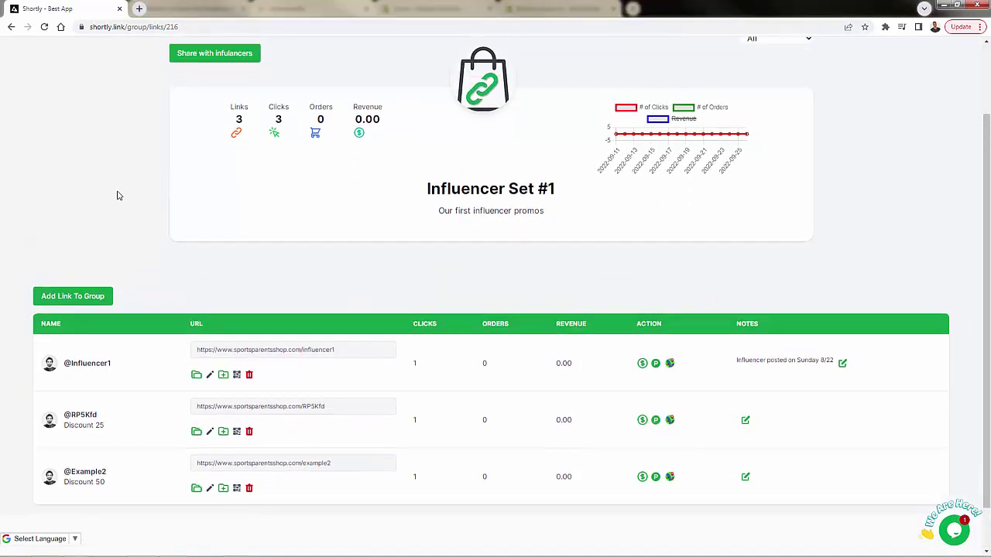
# Step: Open the revenue table of the influencer1 link and check its total revenue
pyautogui.click(644, 366)
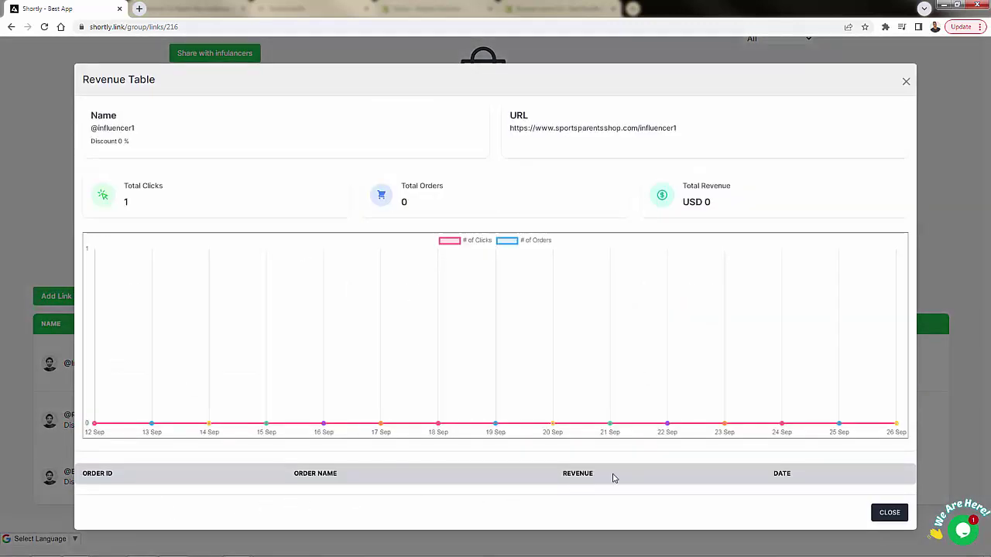
pyautogui.doubleClick(707, 201)
pyautogui.moveTo(685, 186); pyautogui.dragTo(686, 185)
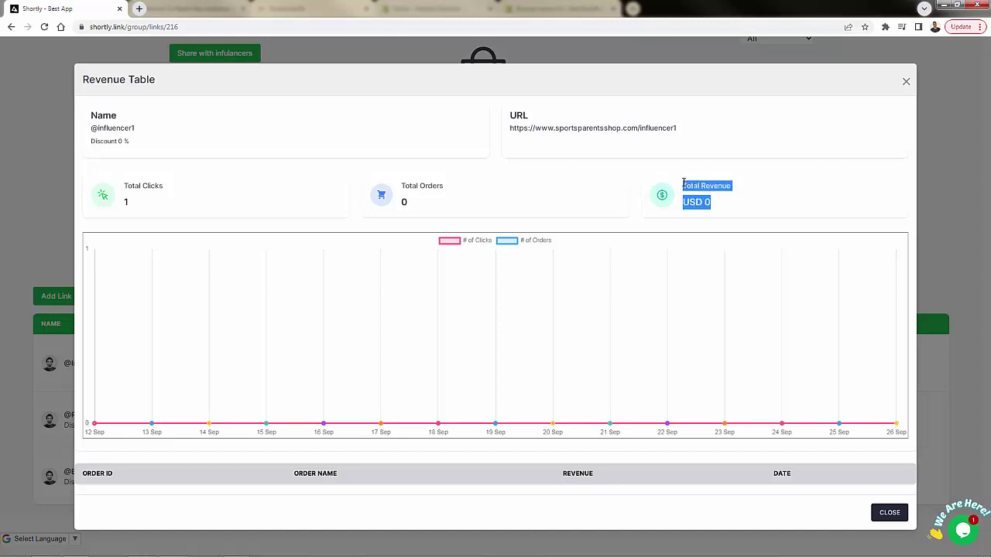
pyautogui.click(684, 182)
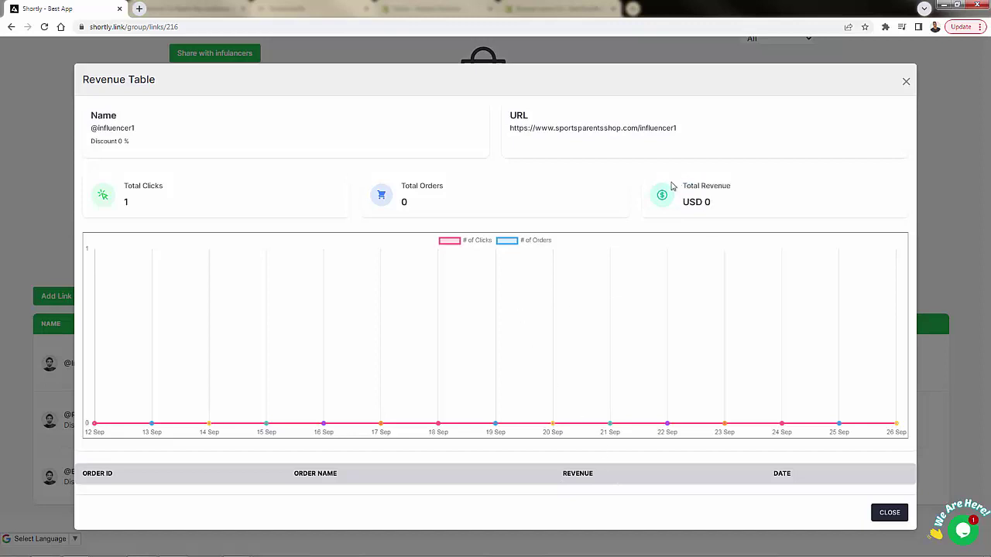